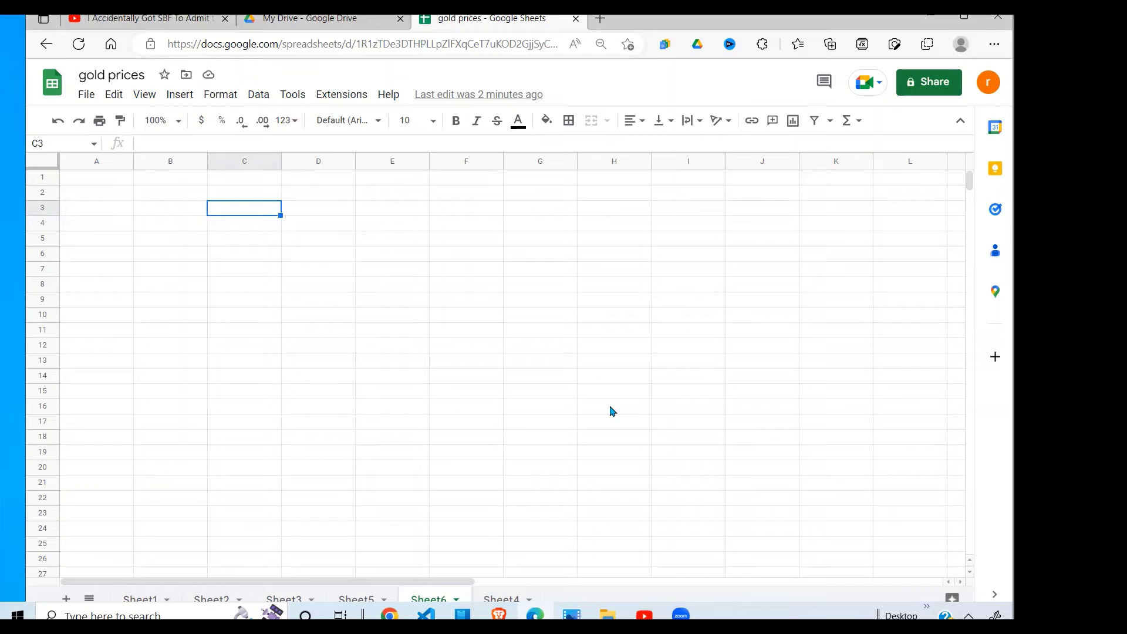
Type =SEQUENCE(365,1,DATE(2002,1,1),1) into cell C2 to generate 365 daily values.
left_click(778, 427)
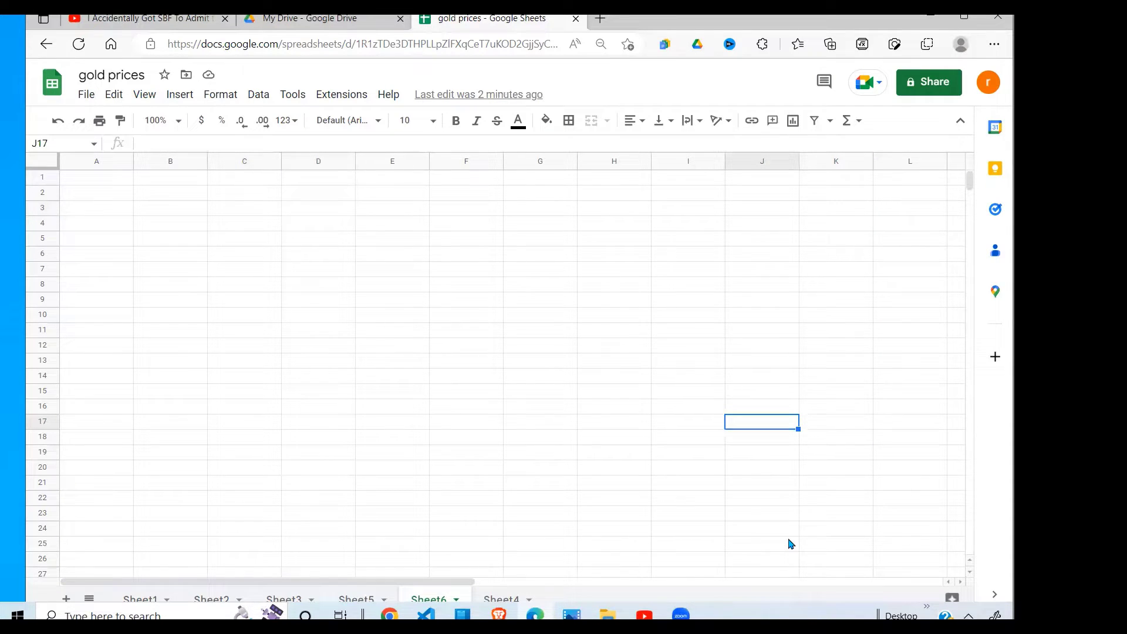
left_click(236, 197)
type("=SEQ")
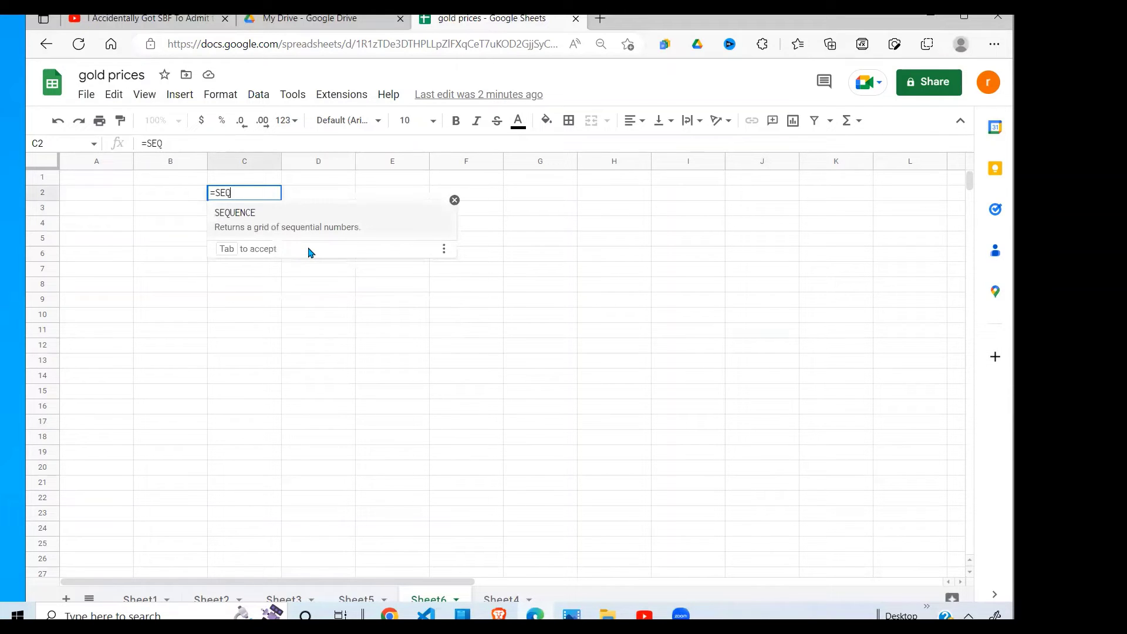
type("UENCE(")
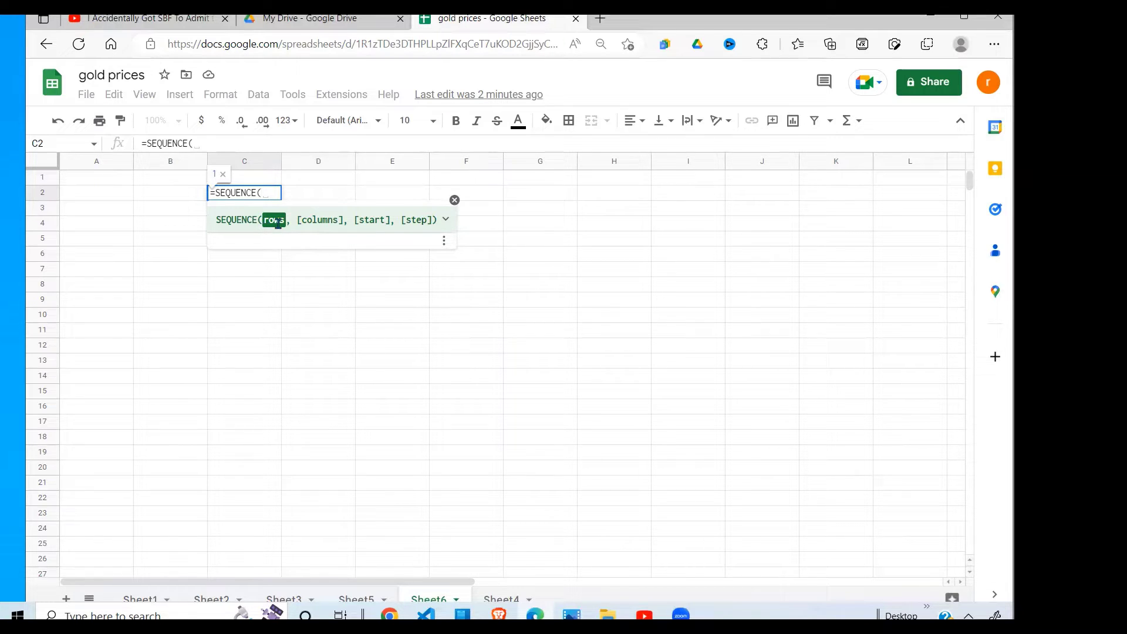
type("365")
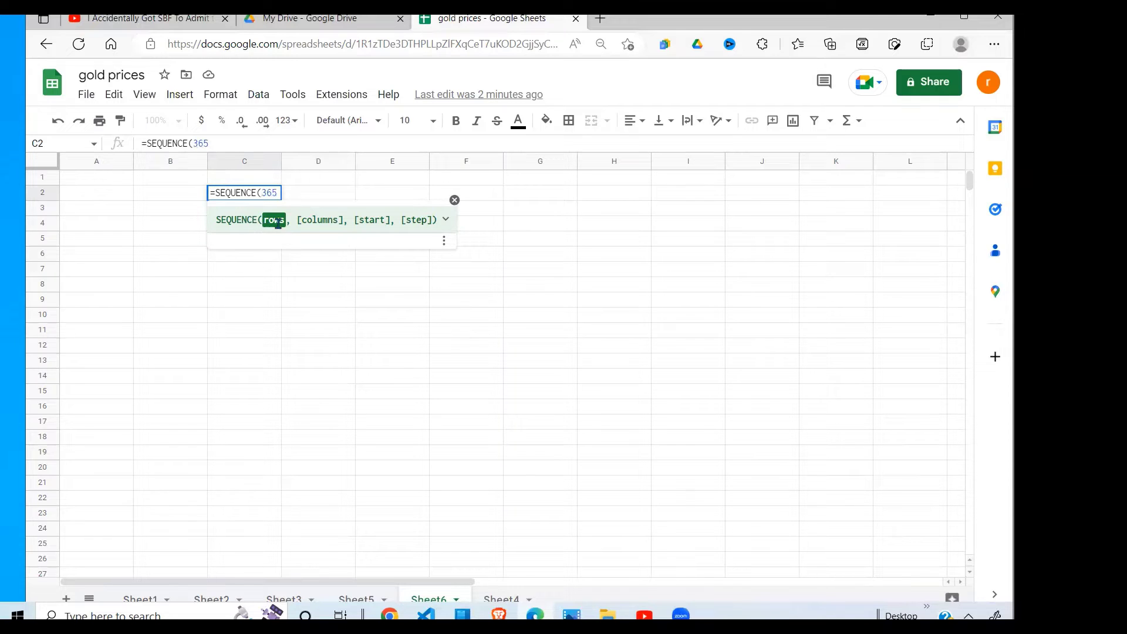
type(", ")
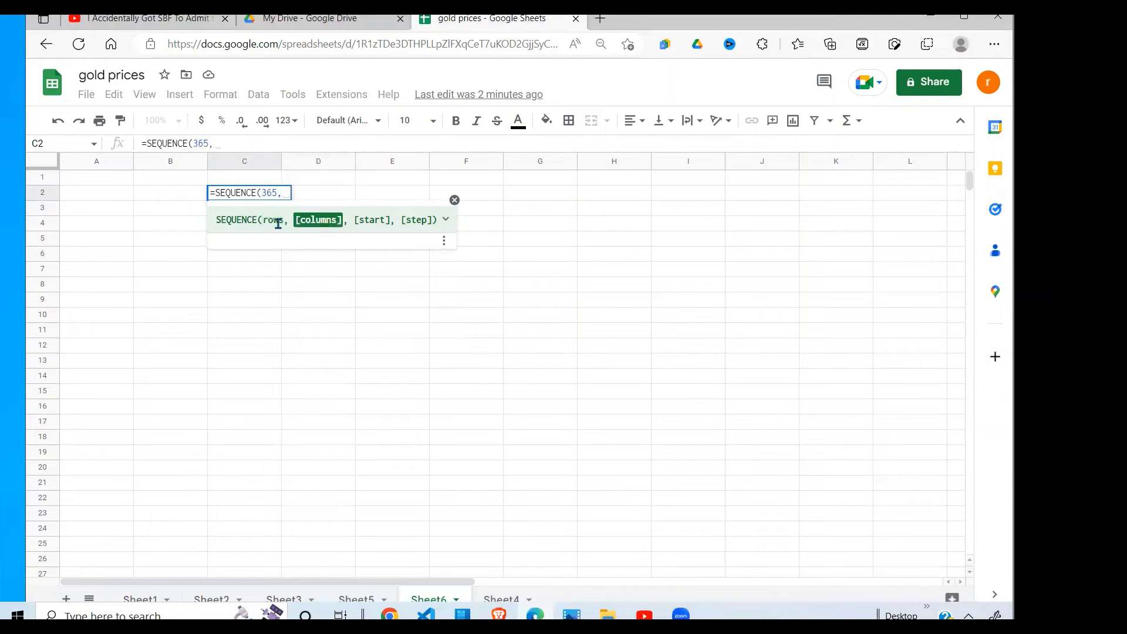
type("1")
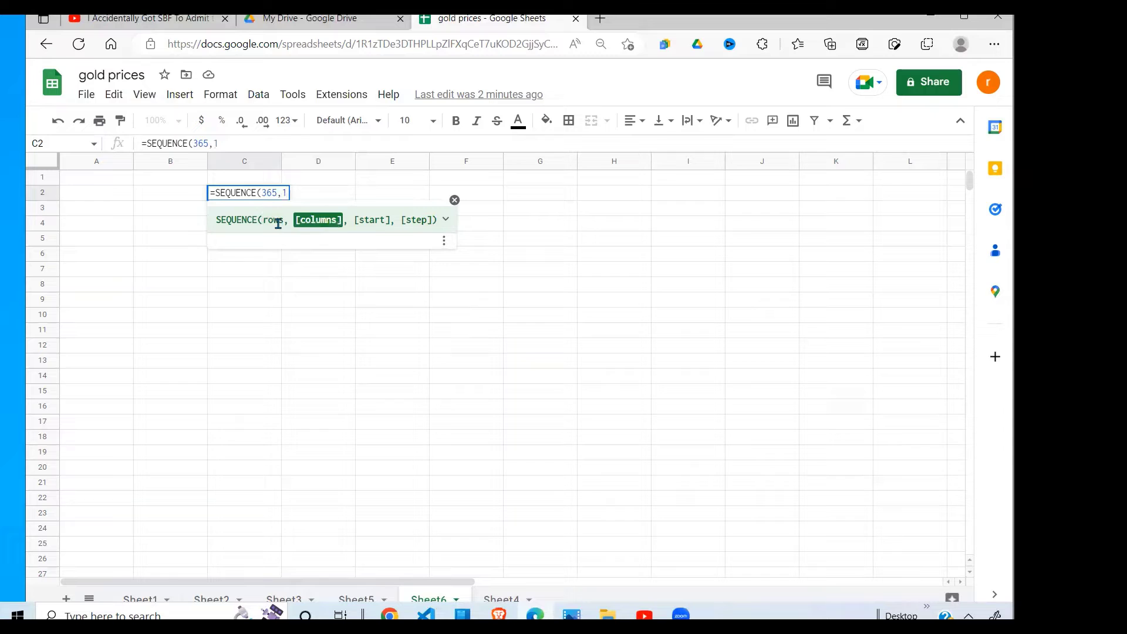
type(",")
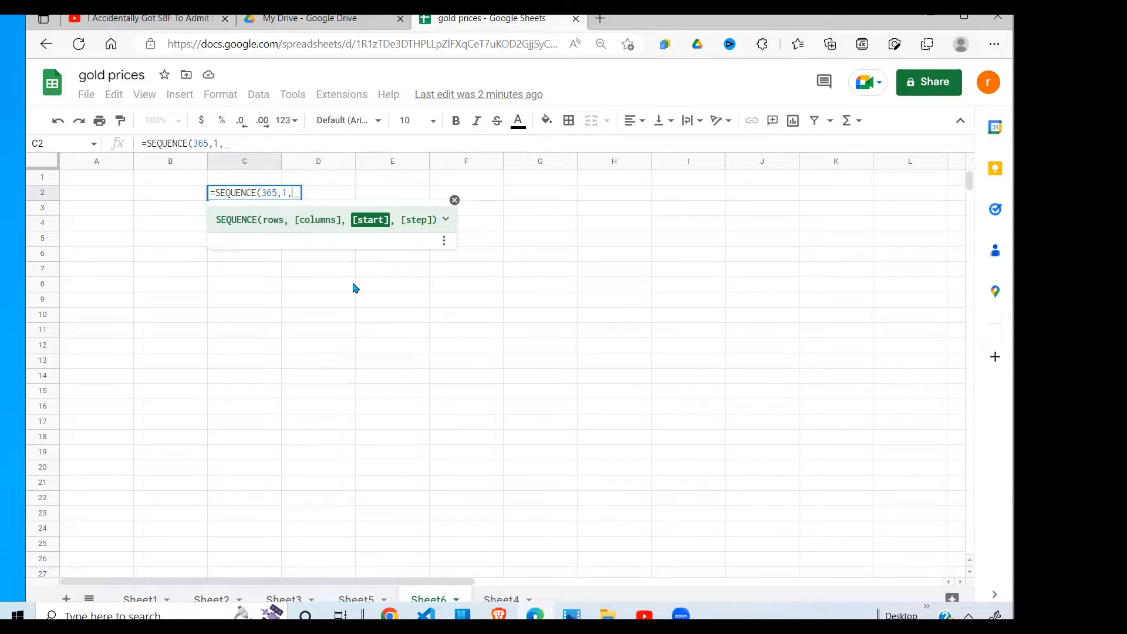
type("DATE")
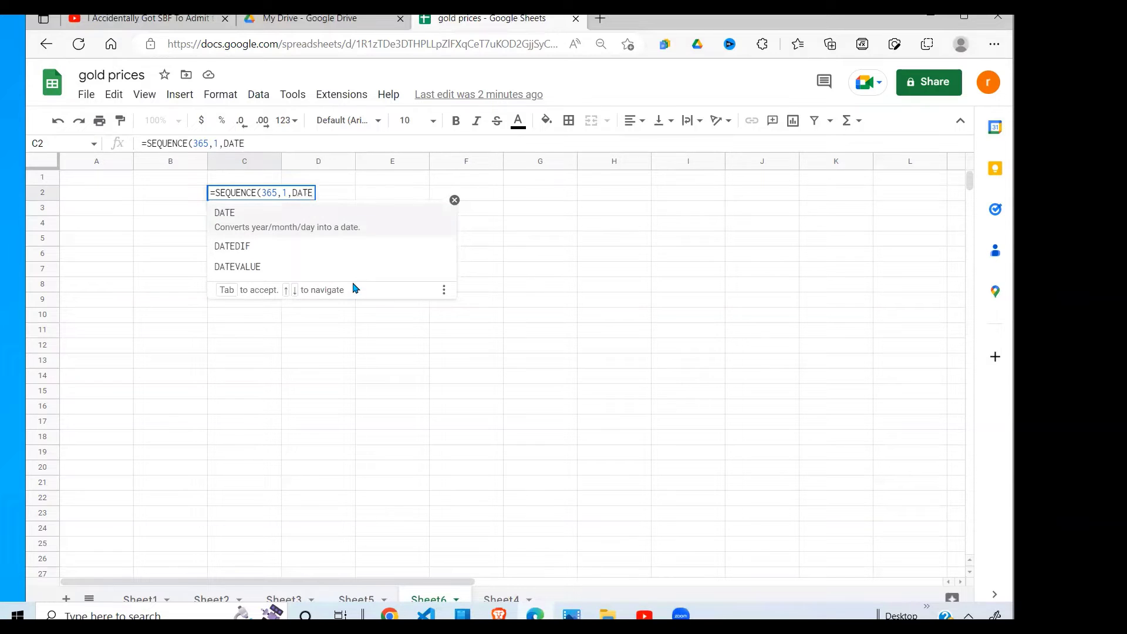
type("(2002,")
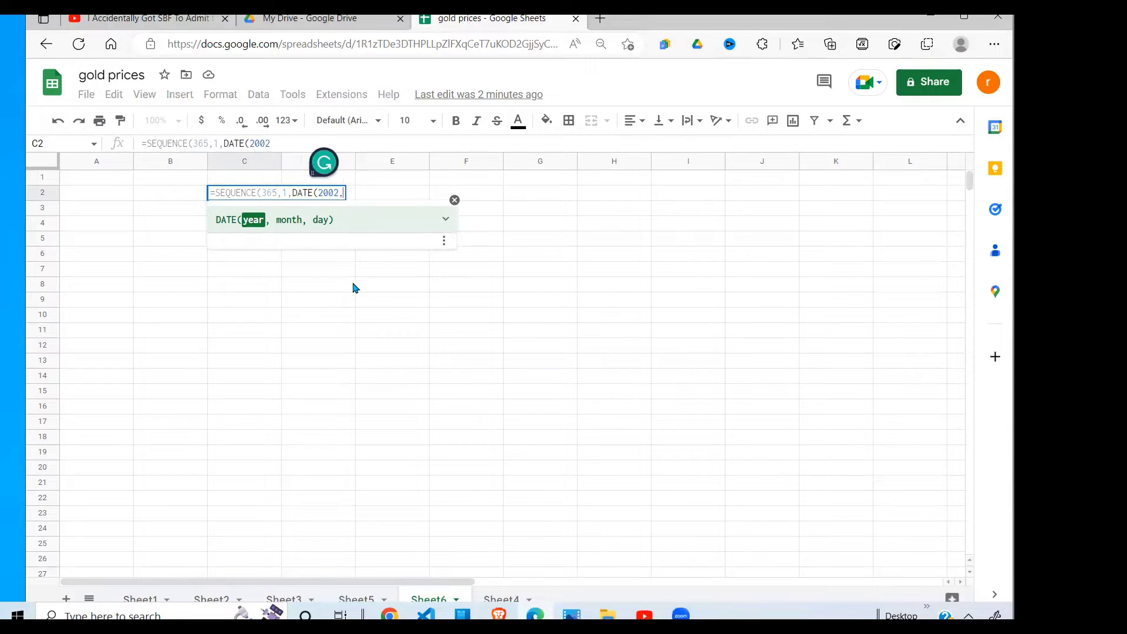
type("1,1")
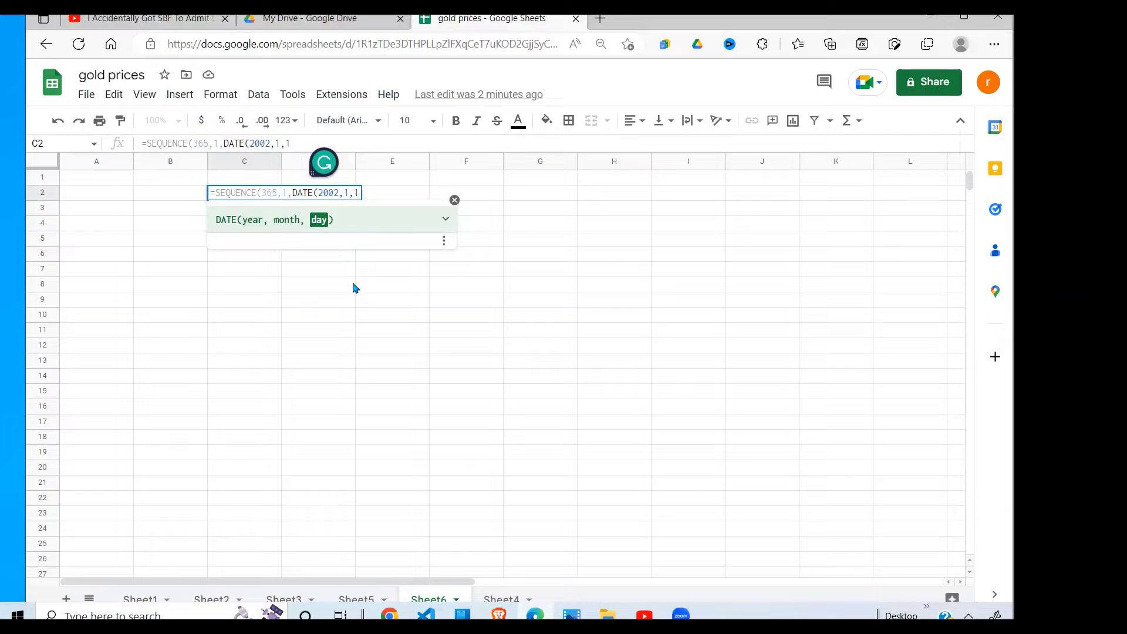
type("),")
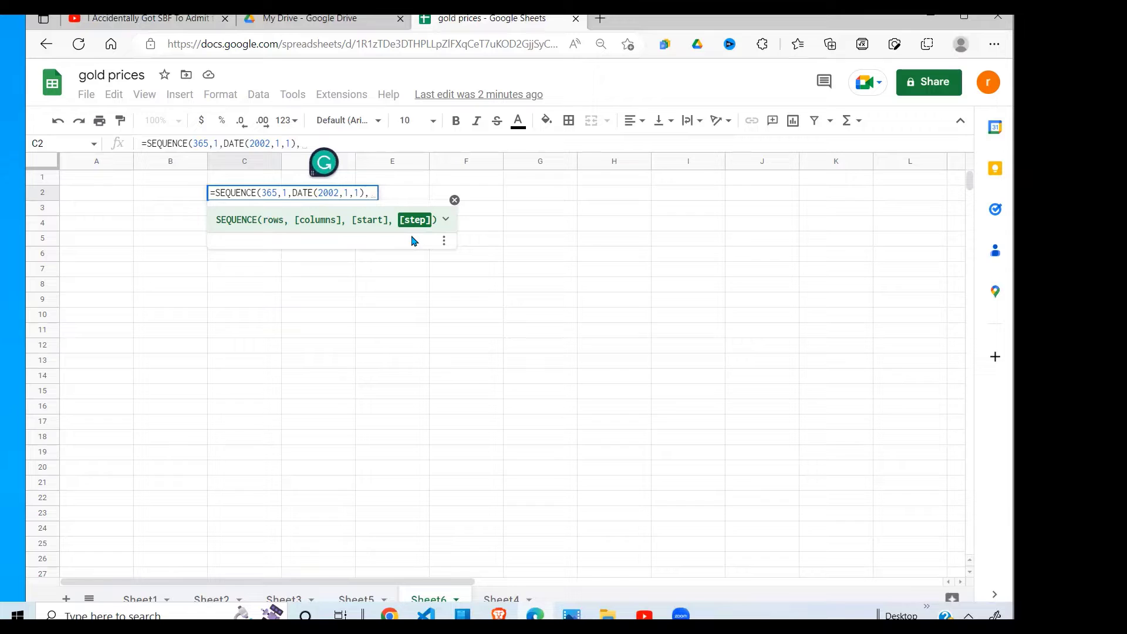
type("1")
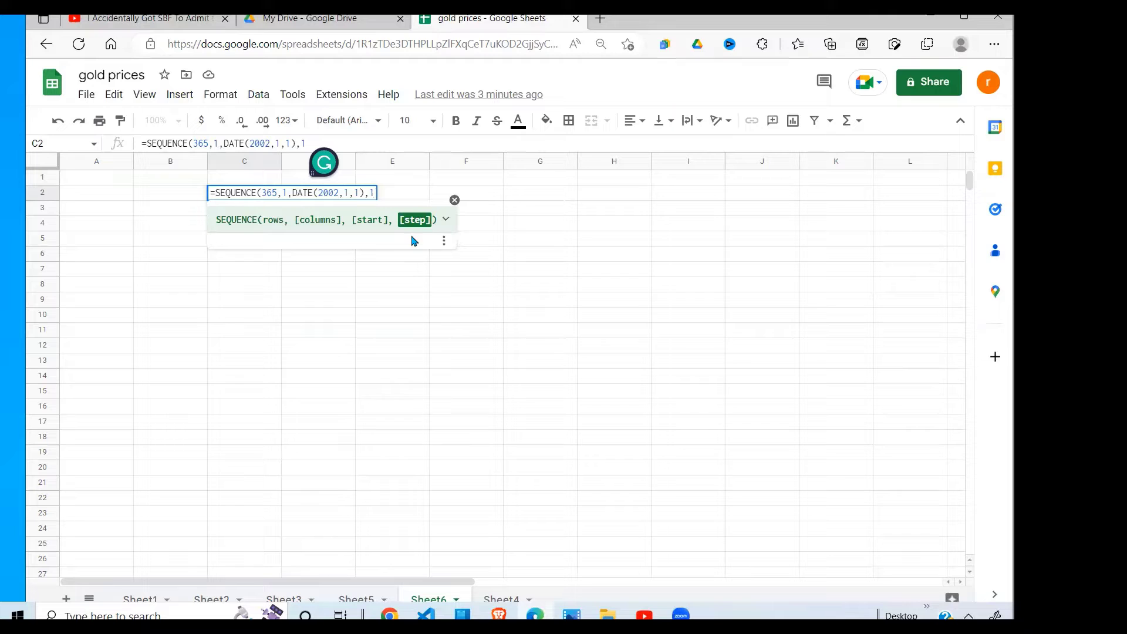
Close the parenthesis and commit the SEQUENCE formula in C2.
type(")")
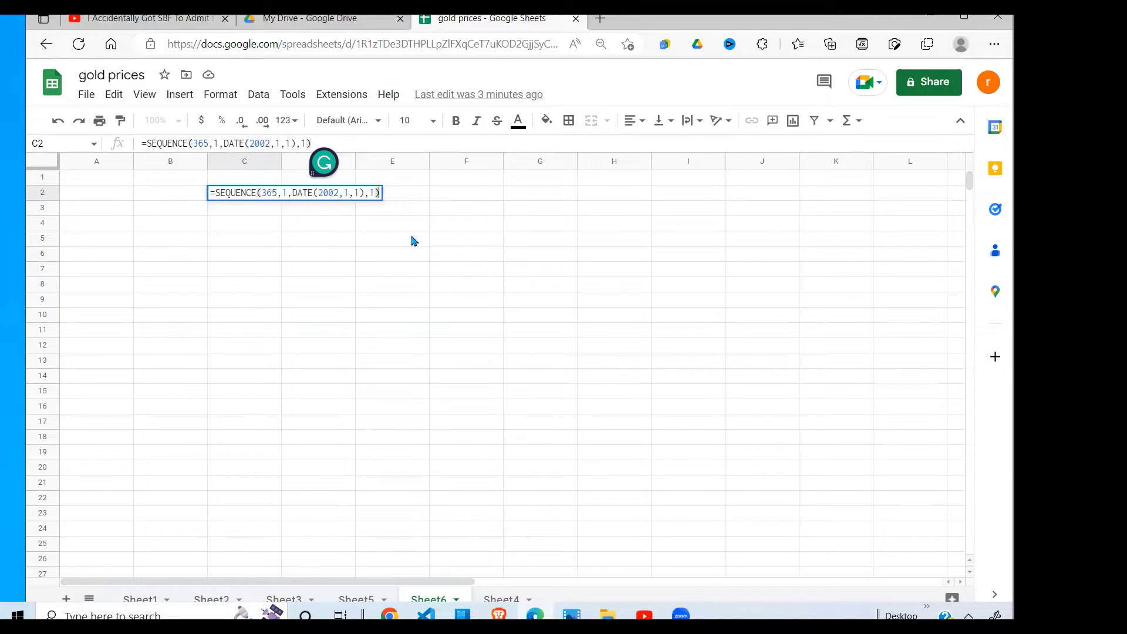
key("Return")
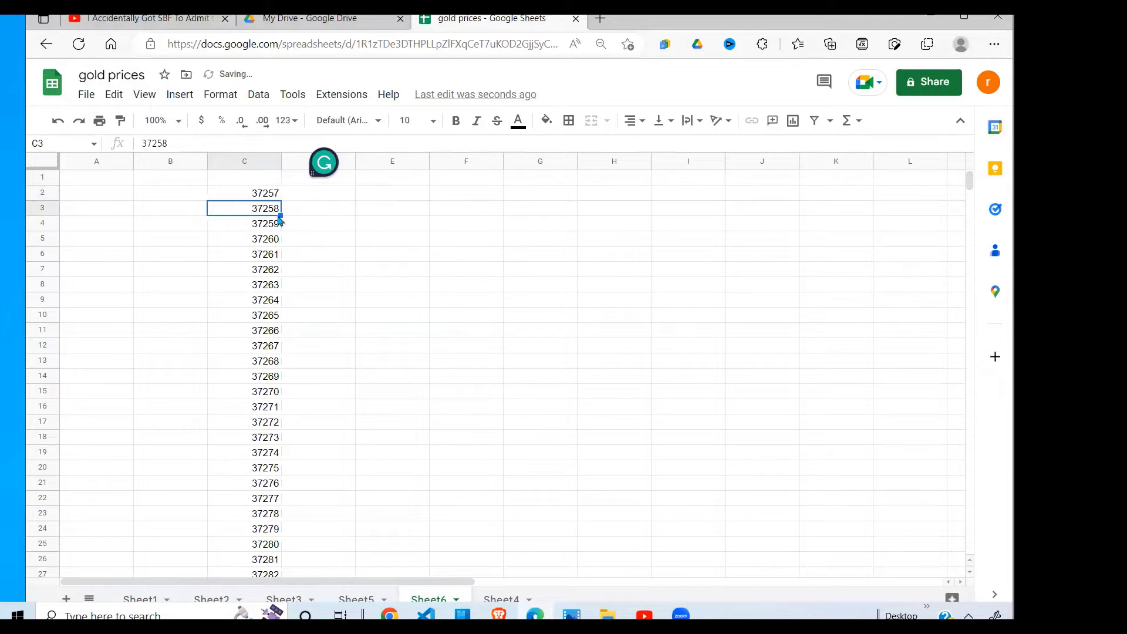
key("Up")
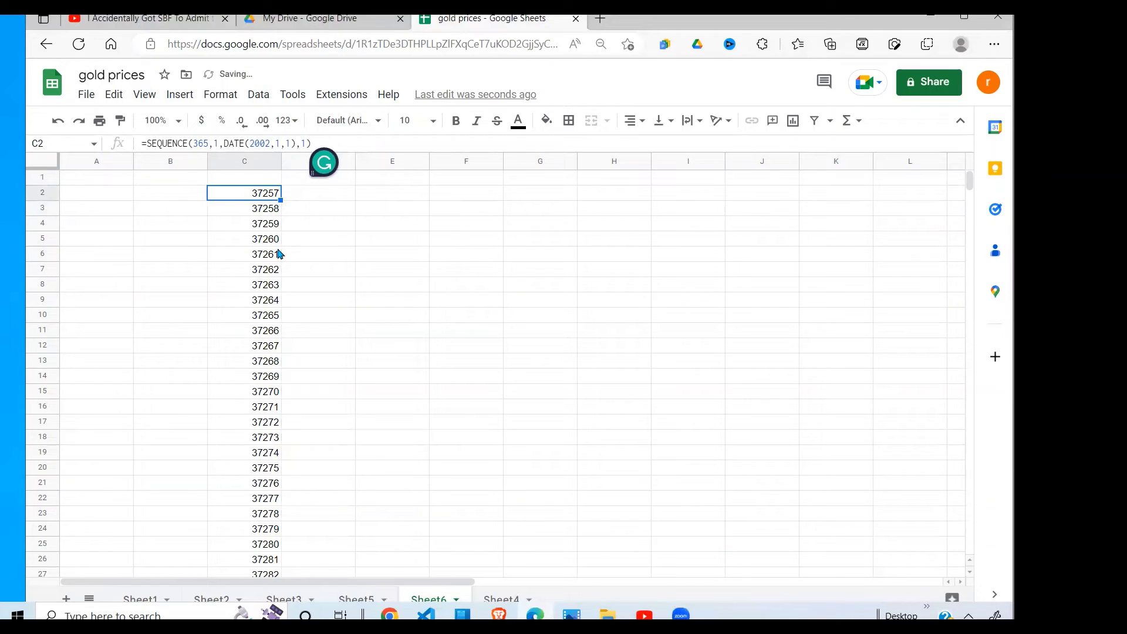
left_click(249, 162)
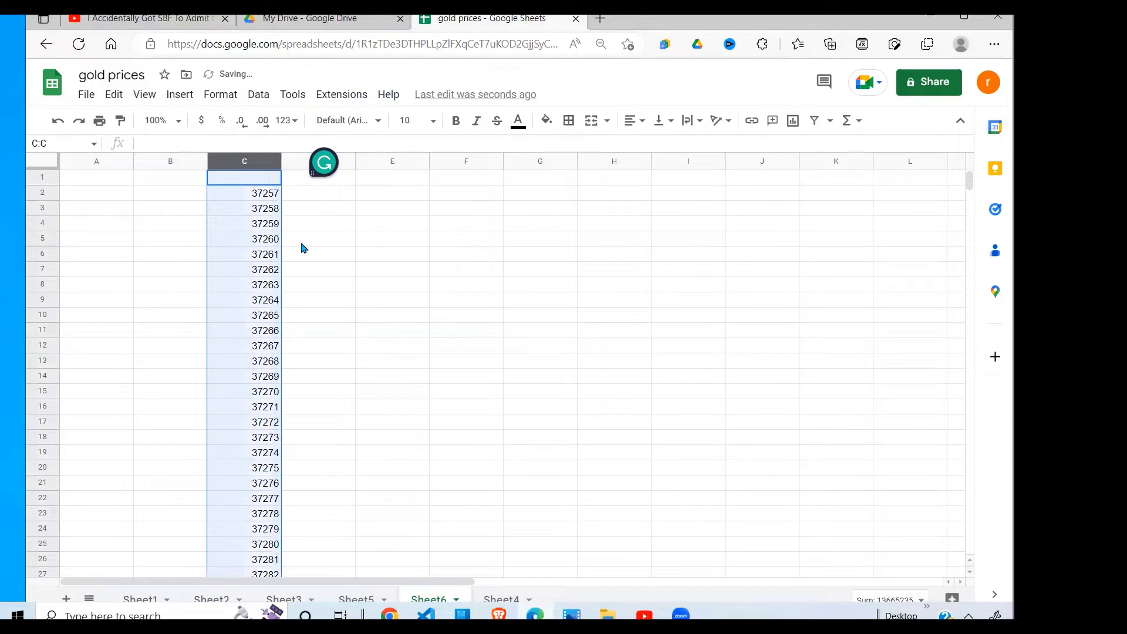
Change the formula's start year from 2002 to 2022 so C2 shows 44562, then select column C.
left_click(271, 196)
left_click(263, 143)
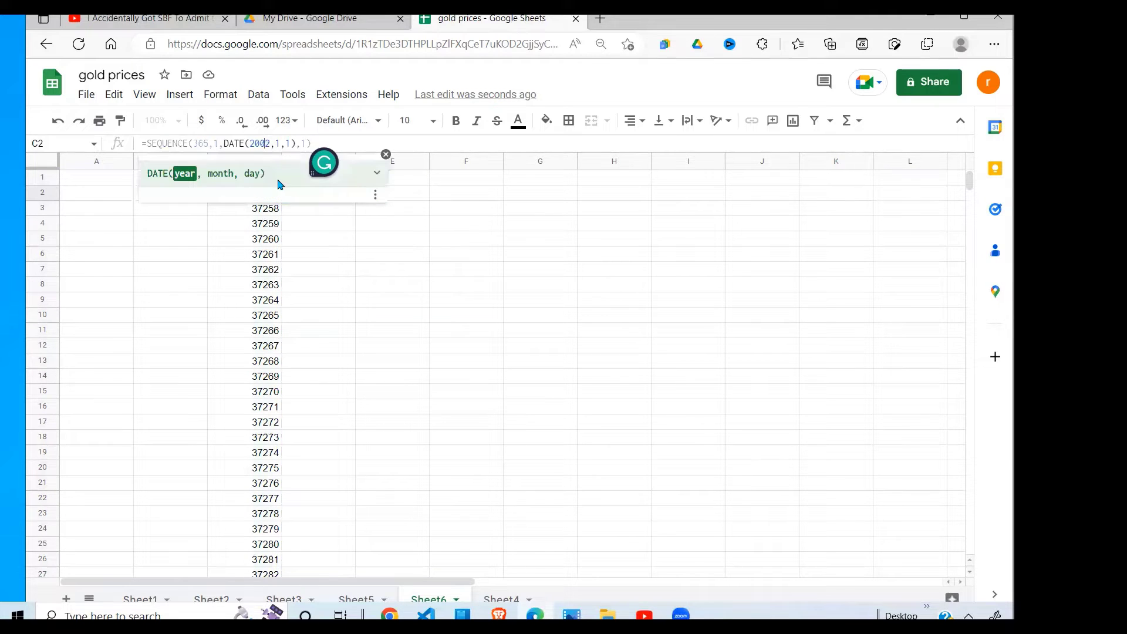
key("BackSpace")
type("2")
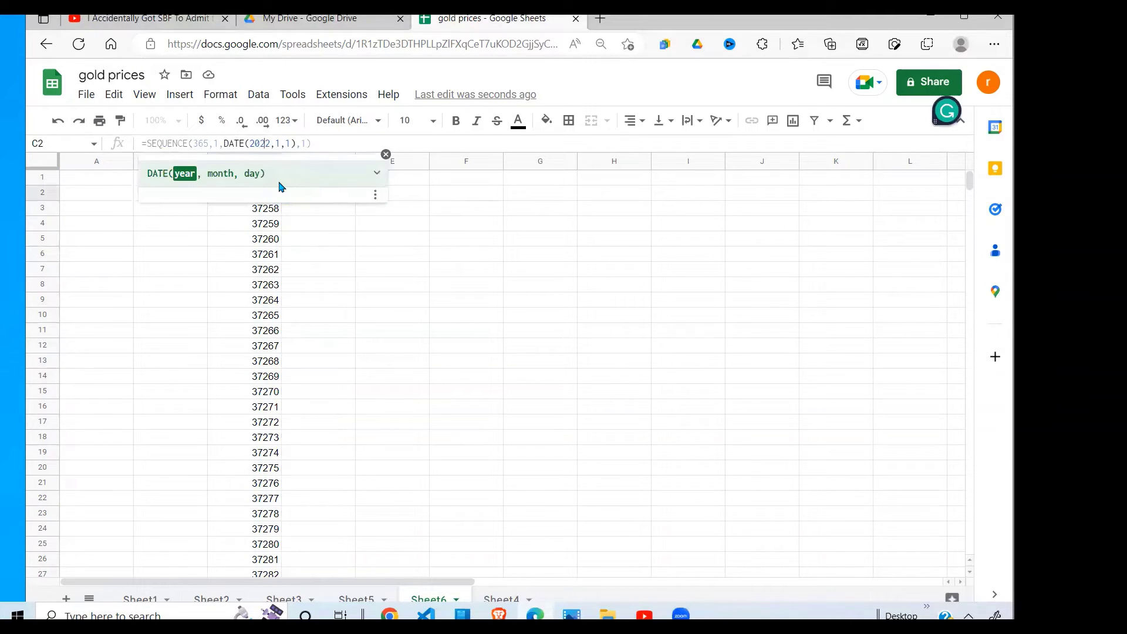
key("Return")
left_click(274, 197)
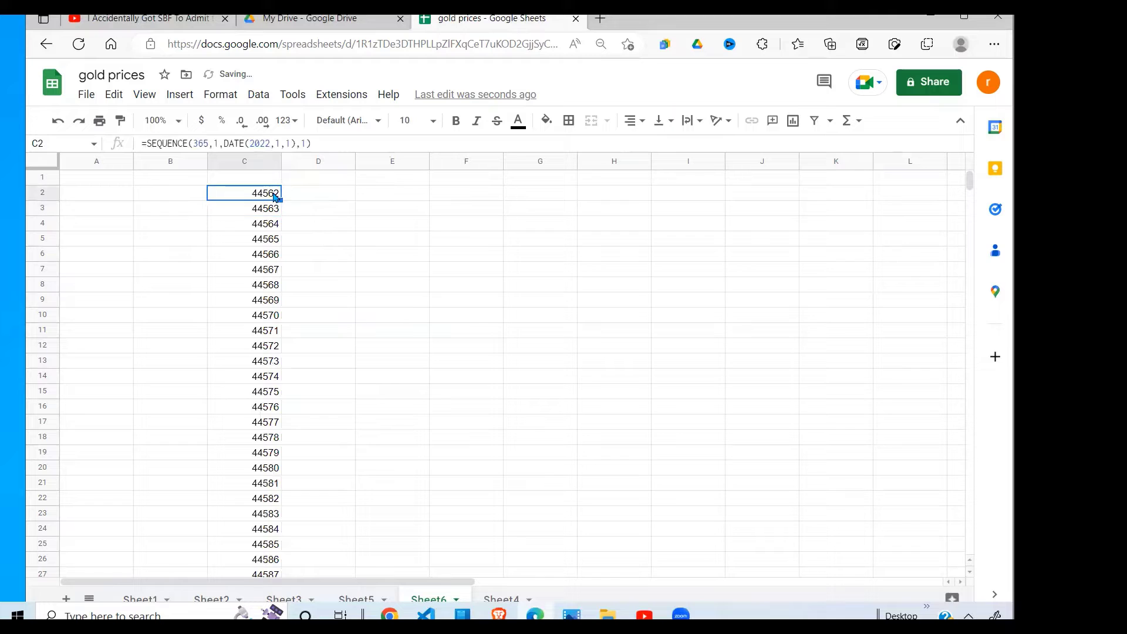
left_click(262, 161)
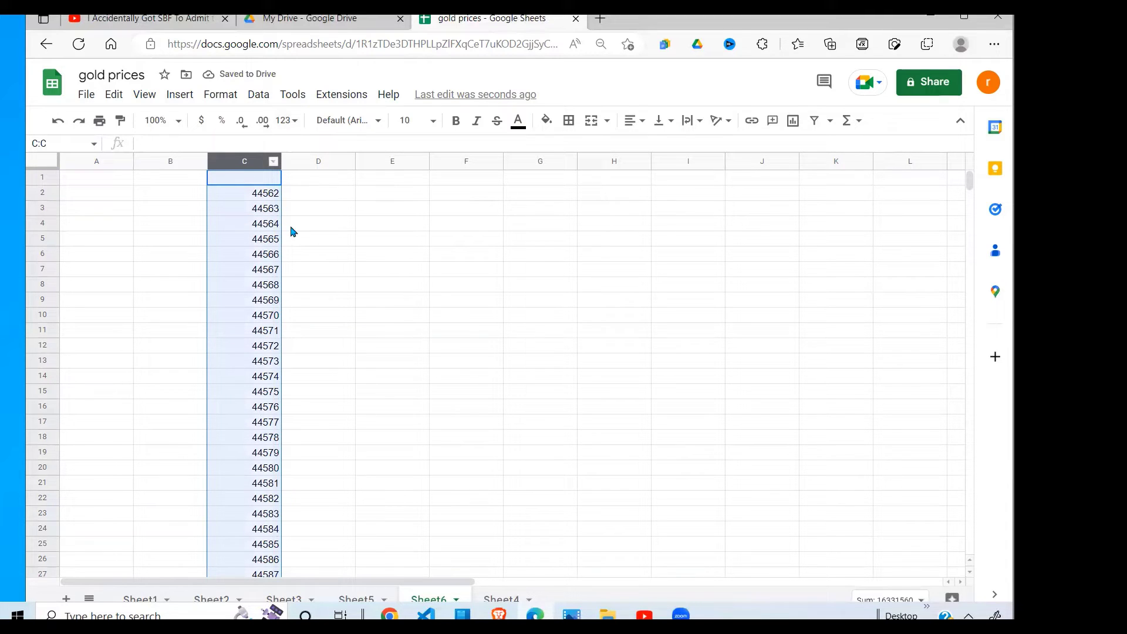
Apply the custom d-Mmm-yyyy date format to column C, showing 1-Jan-2022 onward.
left_click(225, 98)
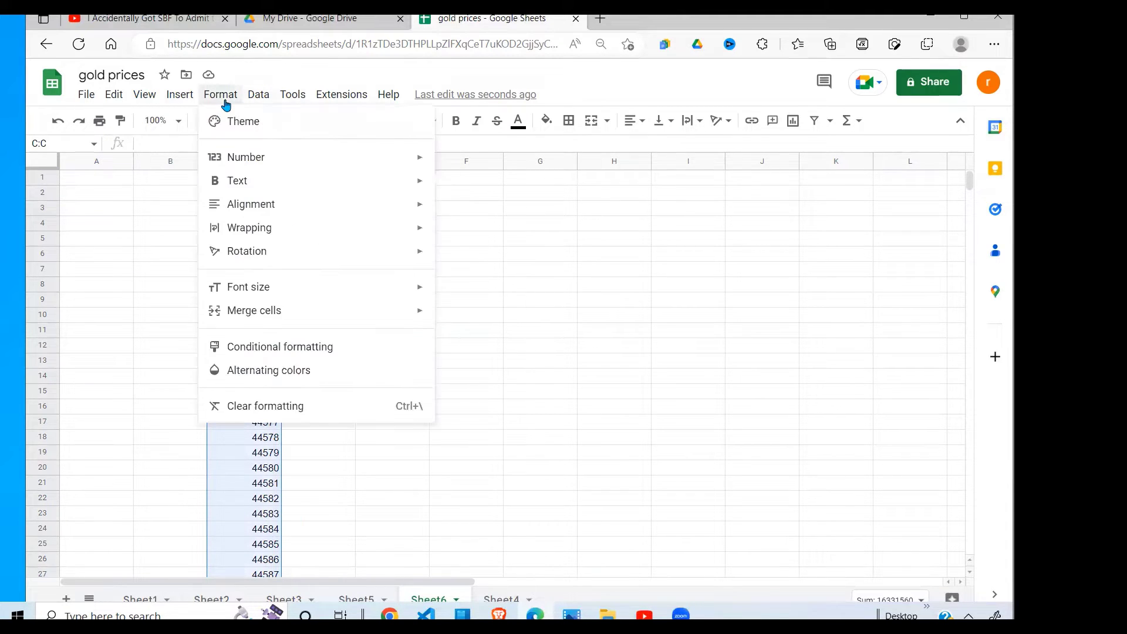
mouse_move(261, 160)
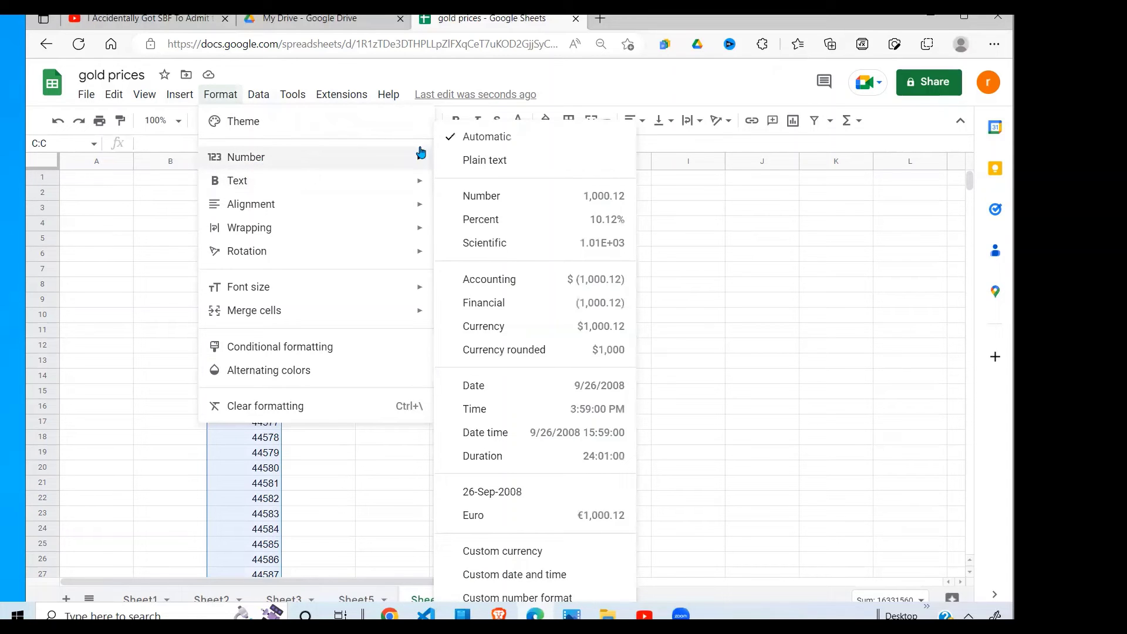
left_click(543, 573)
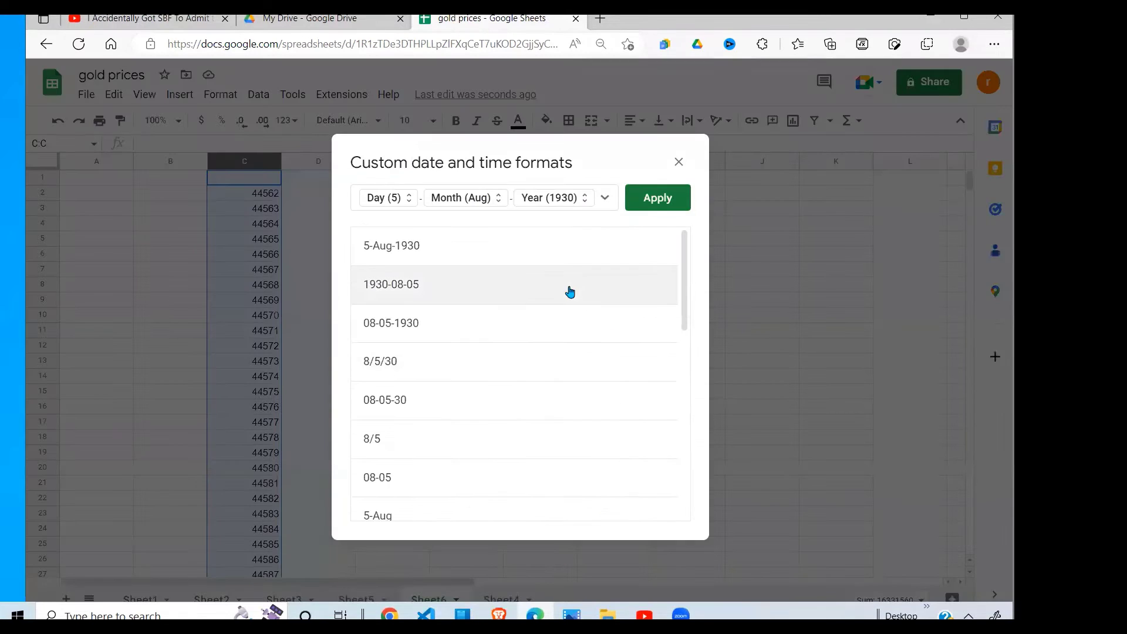
left_click(669, 197)
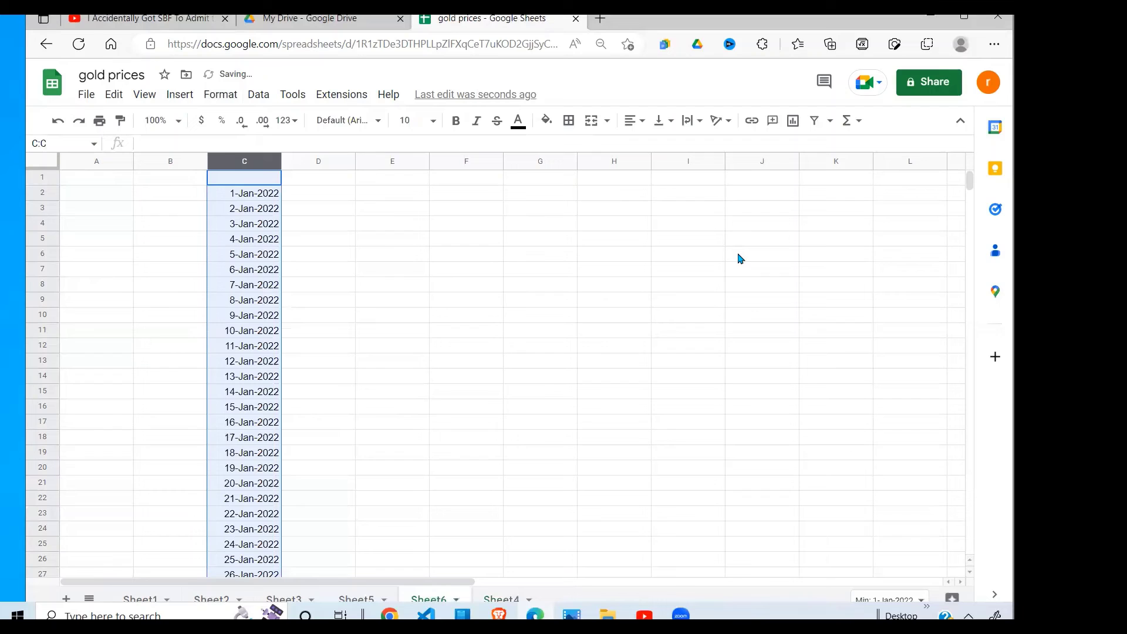
left_click(421, 365)
left_click(265, 212)
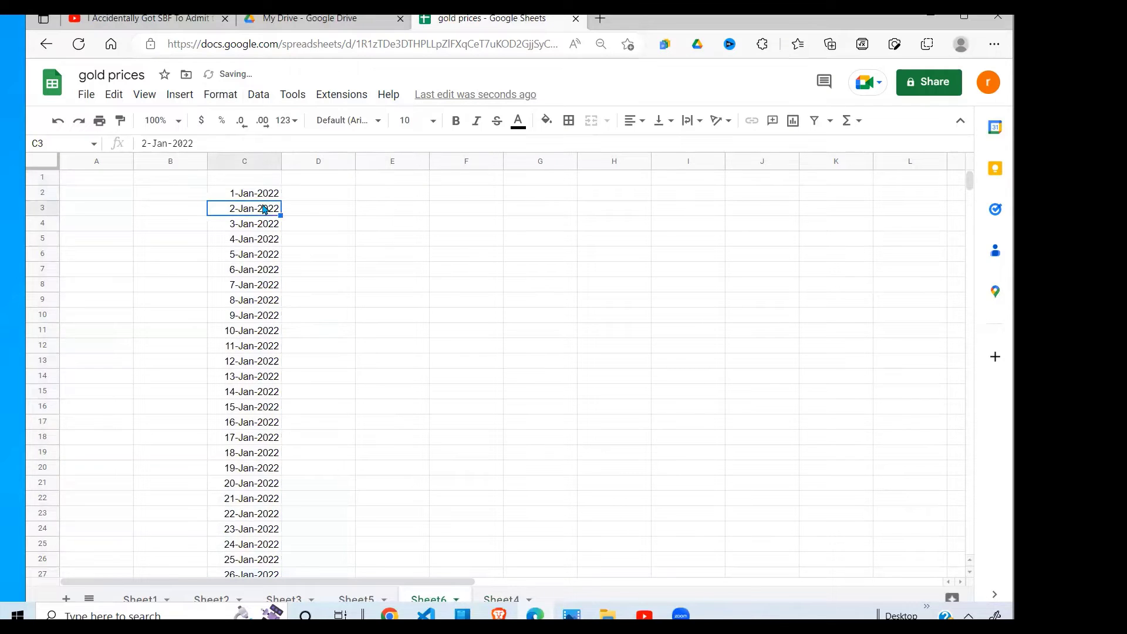
left_click(256, 161)
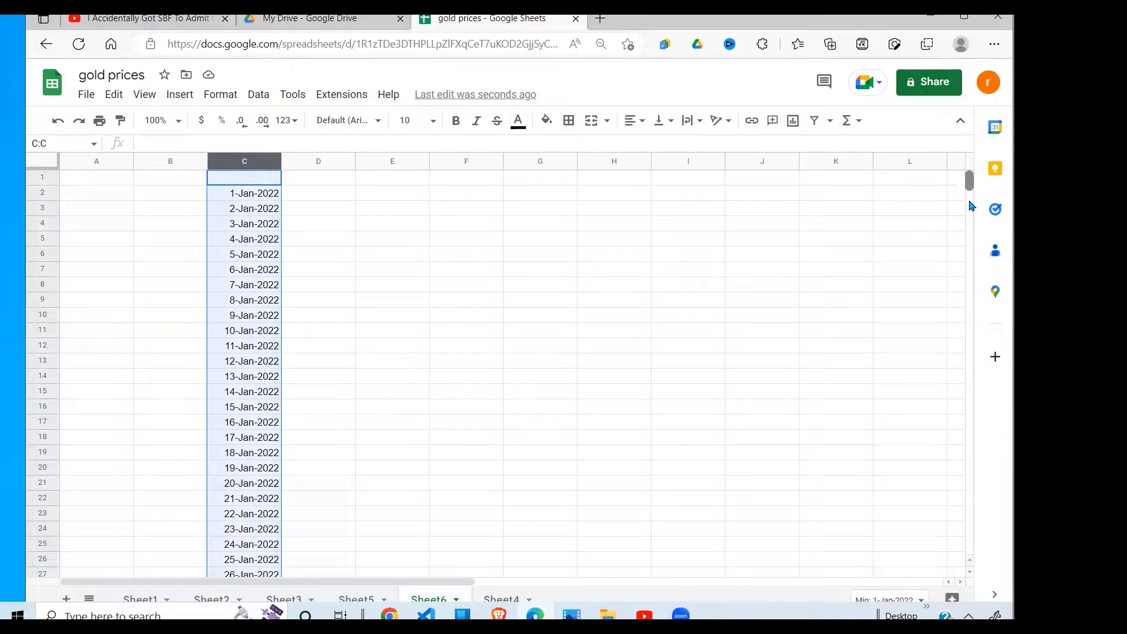
left_click_drag(971, 202, 955, 319)
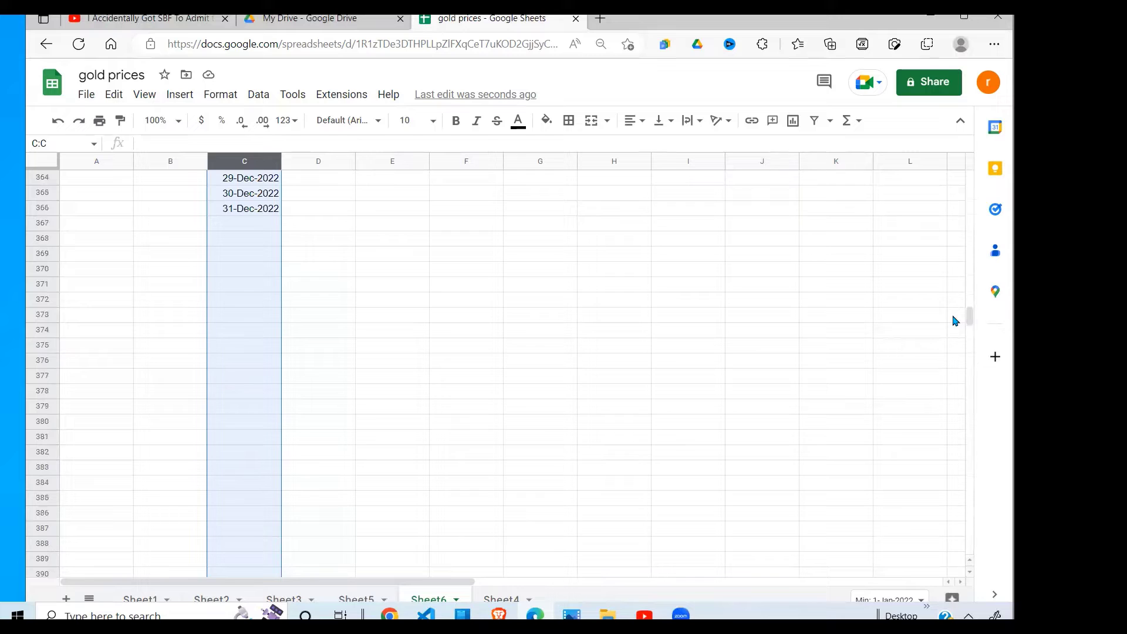
left_click(257, 210)
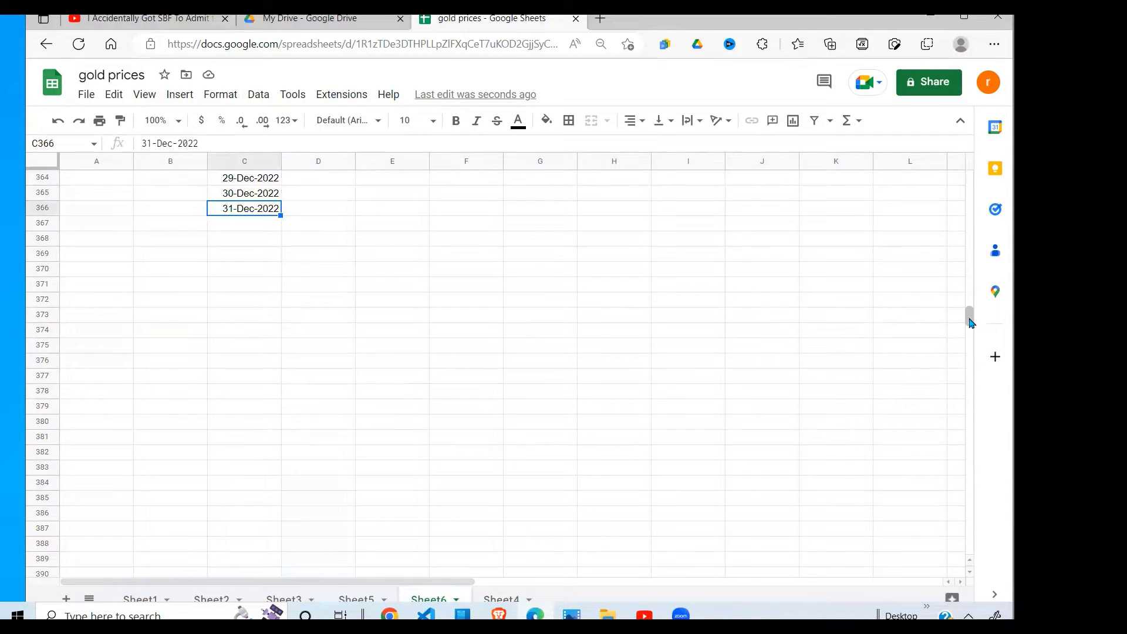
left_click_drag(970, 322, 965, 179)
left_click(494, 302)
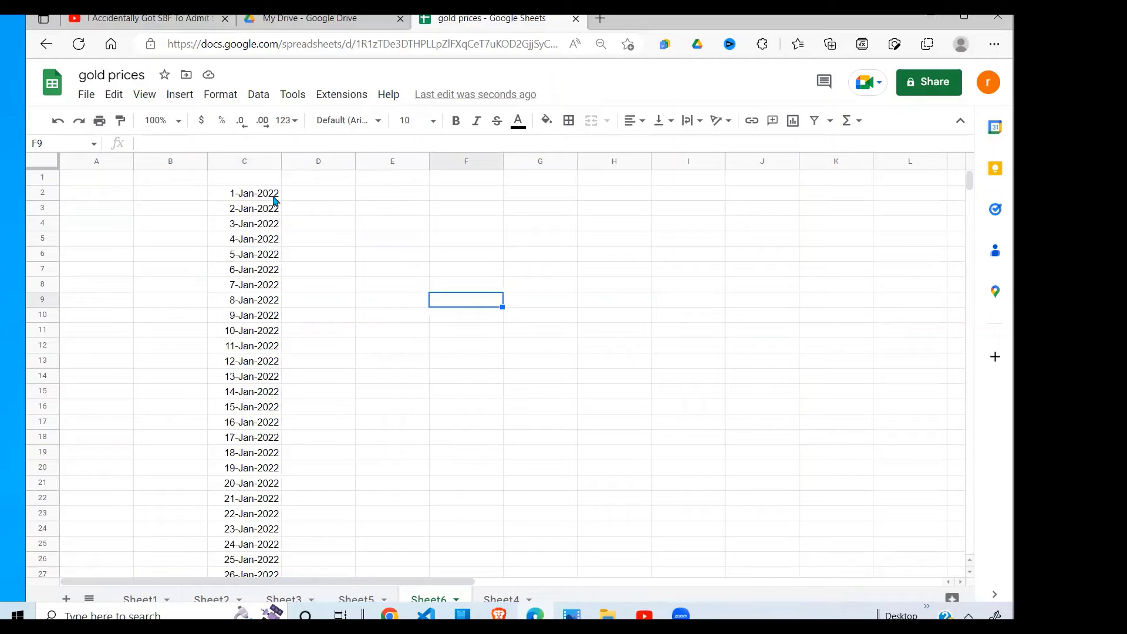
left_click_drag(274, 201, 254, 514)
left_click(347, 448)
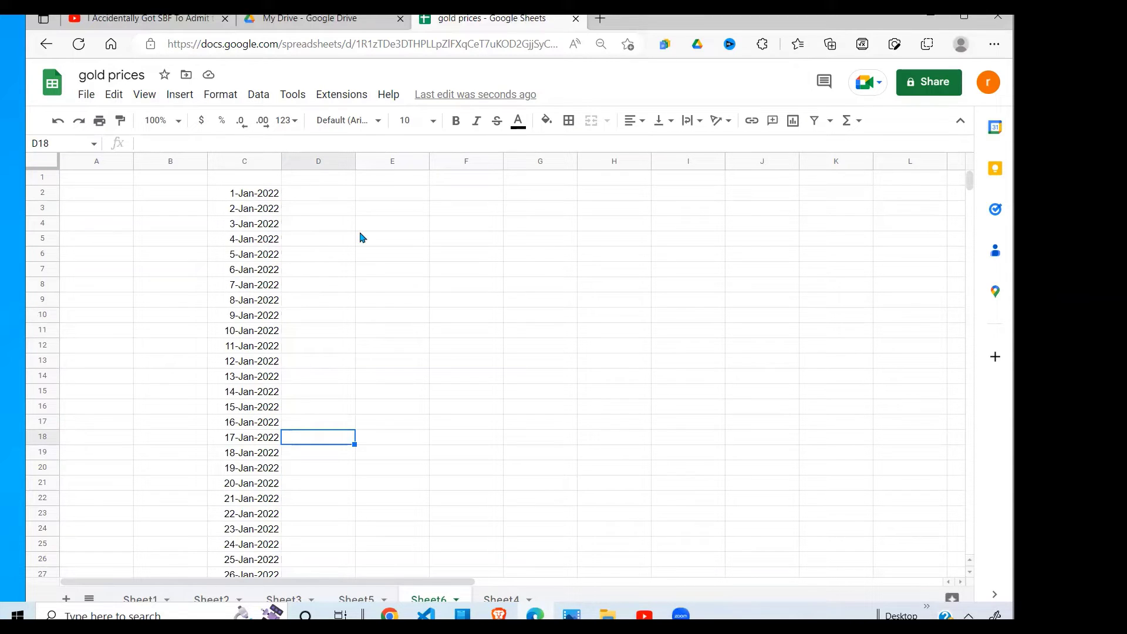
left_click(352, 196)
left_click(379, 198)
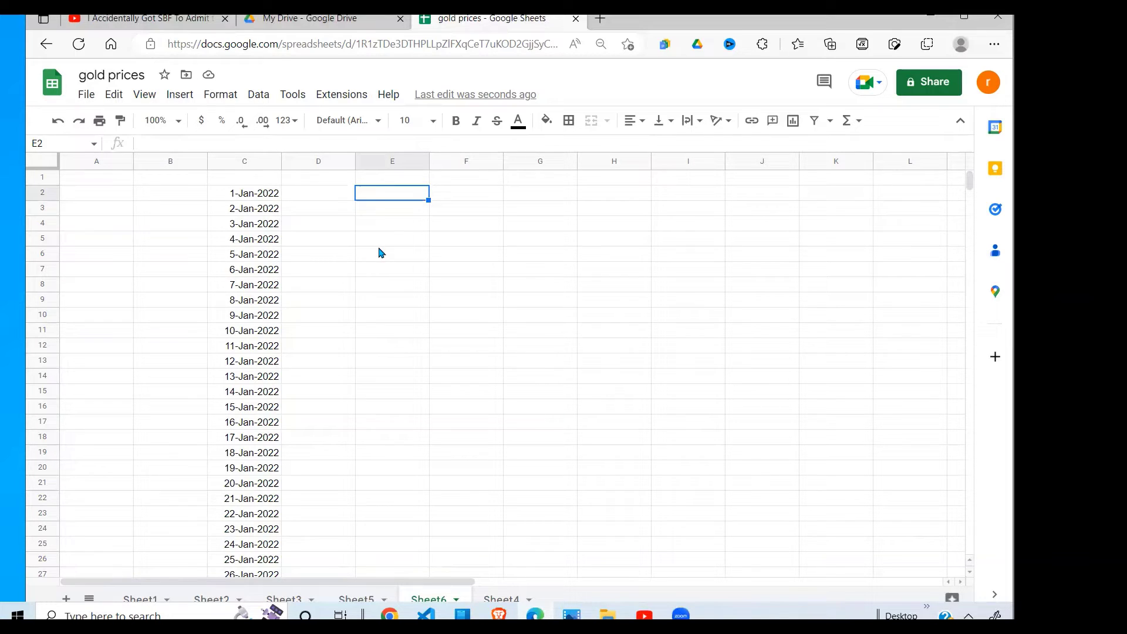
Enter =WEEKDAY(C2) in D2 and autofill it down column D.
left_click(328, 191)
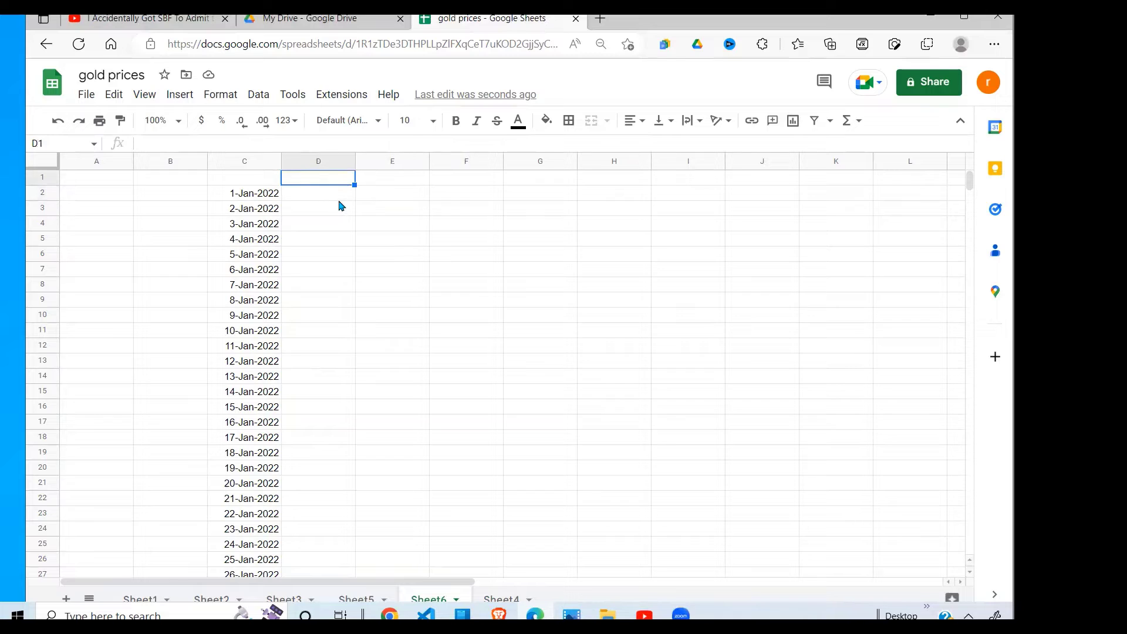
type("=W")
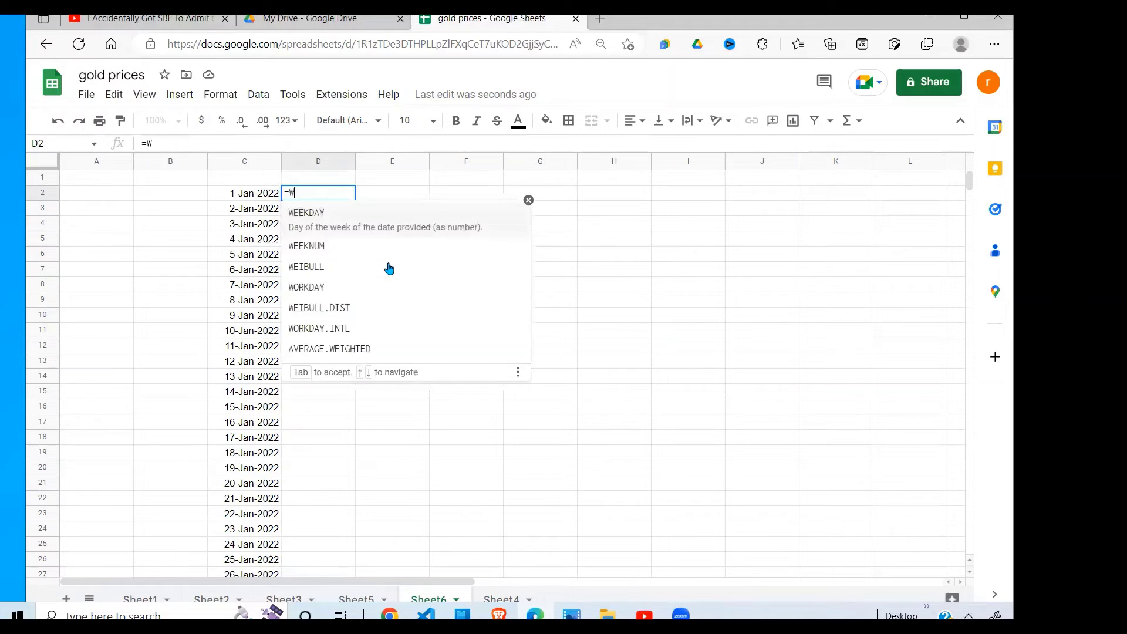
type("EEKDAY(")
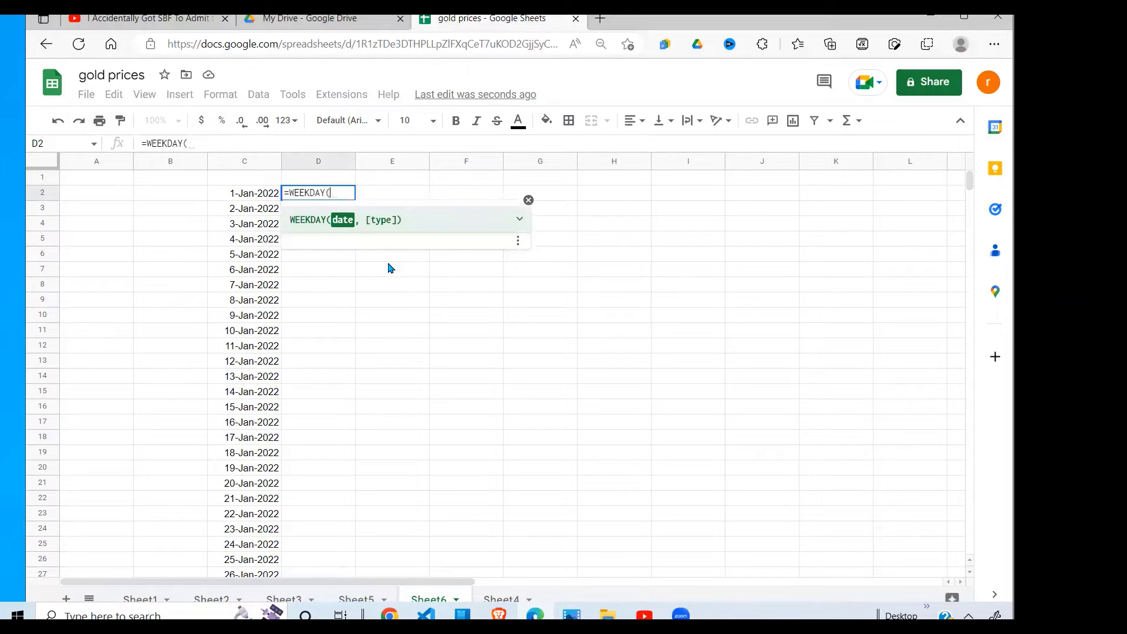
left_click(259, 199)
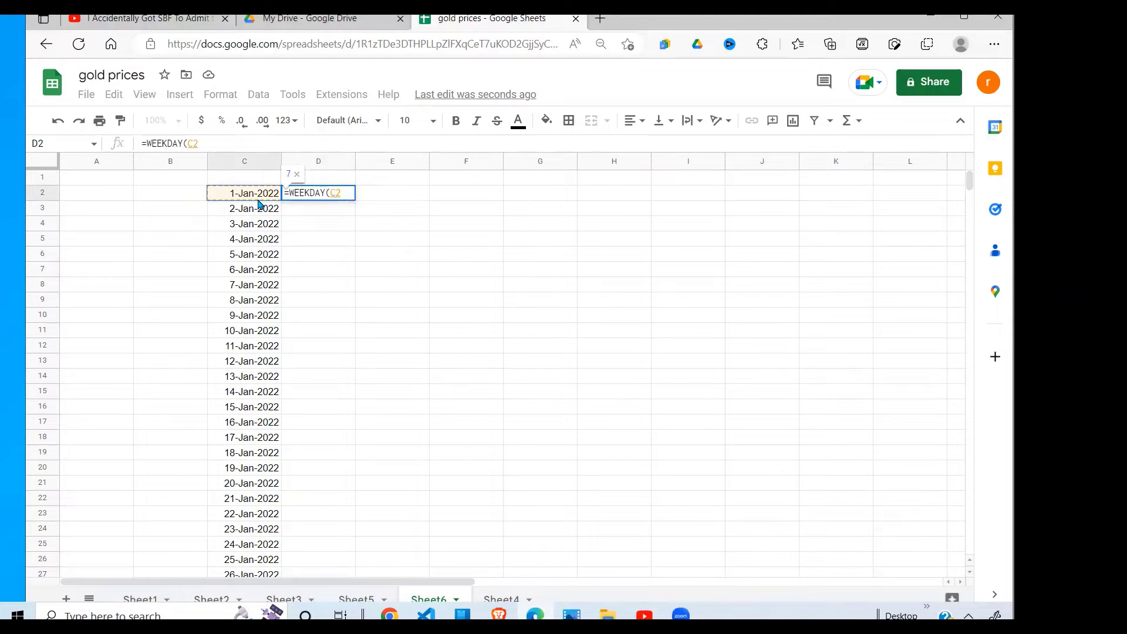
type(")")
key("Return")
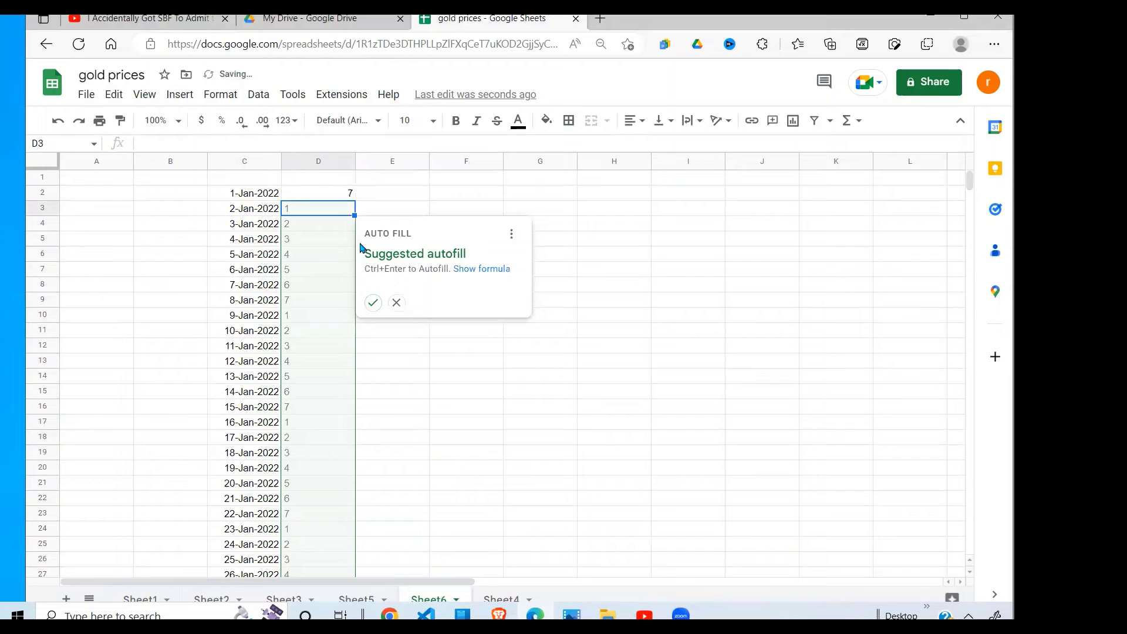
left_click(394, 301)
Check the WEEKDAY formulas in D2 through D5, then move to cell E2.
left_click(388, 209)
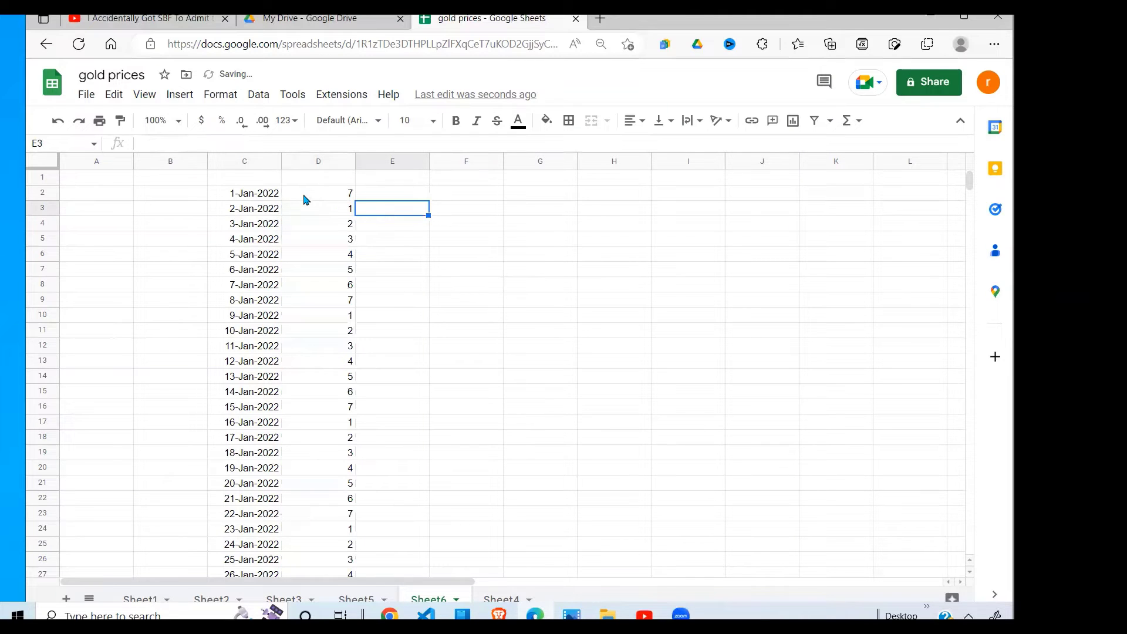
left_click(305, 196)
left_click(354, 213)
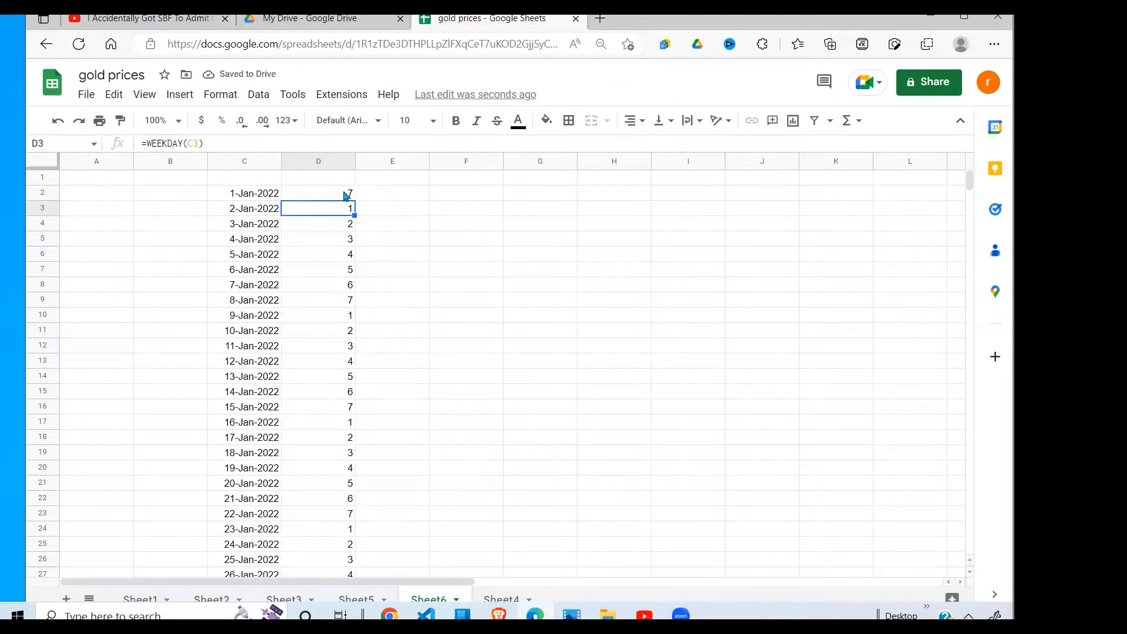
left_click(348, 193)
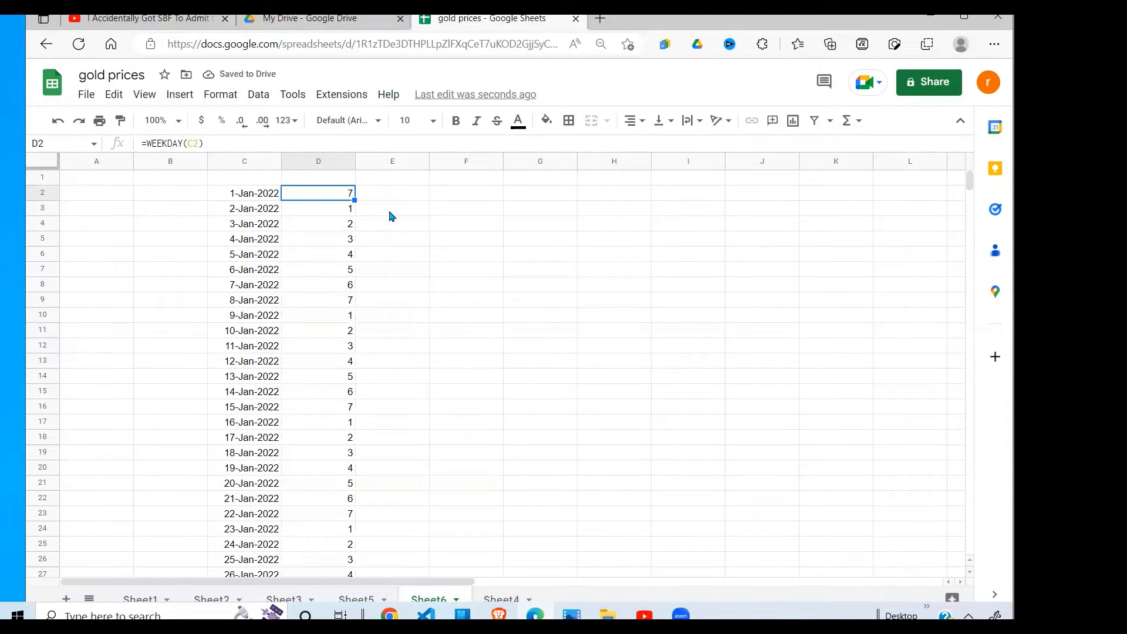
left_click(339, 224)
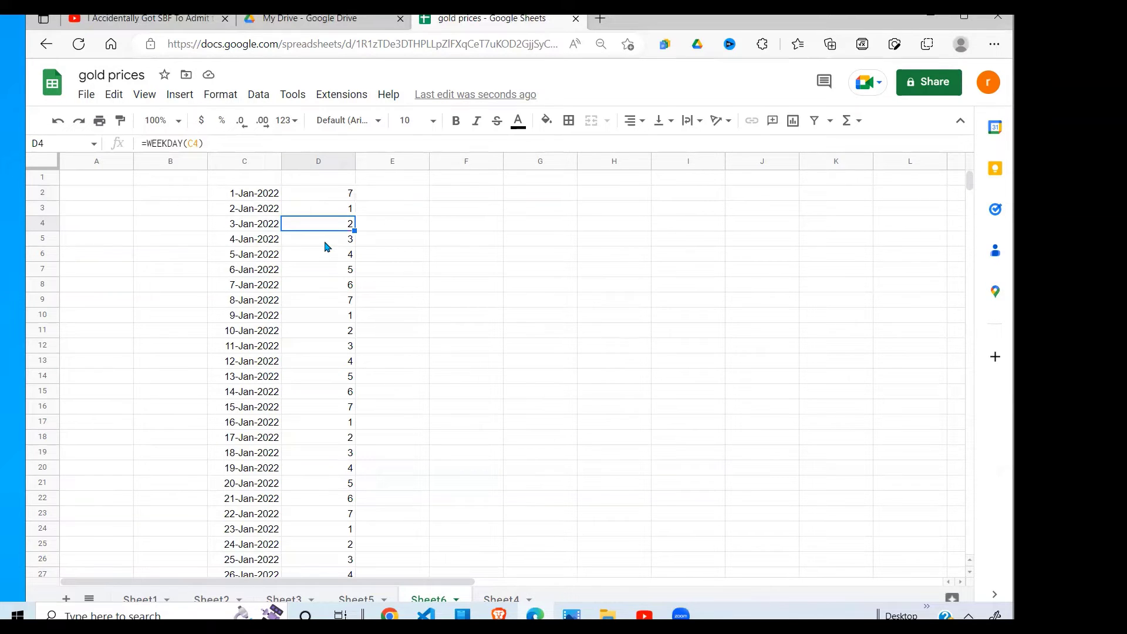
left_click(330, 242)
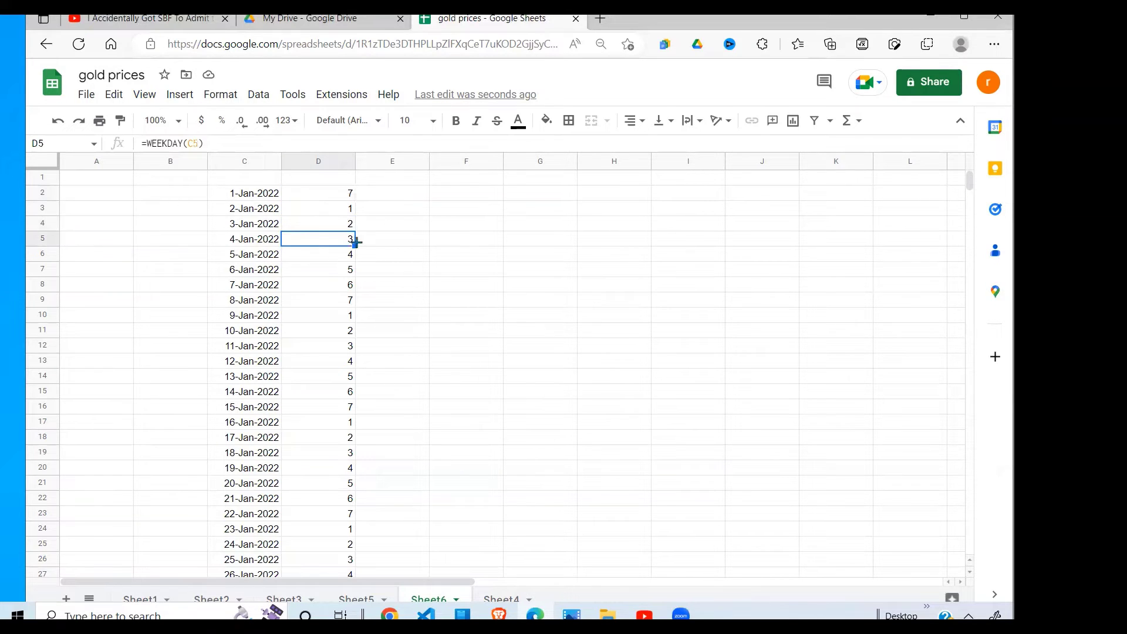
left_click(345, 196)
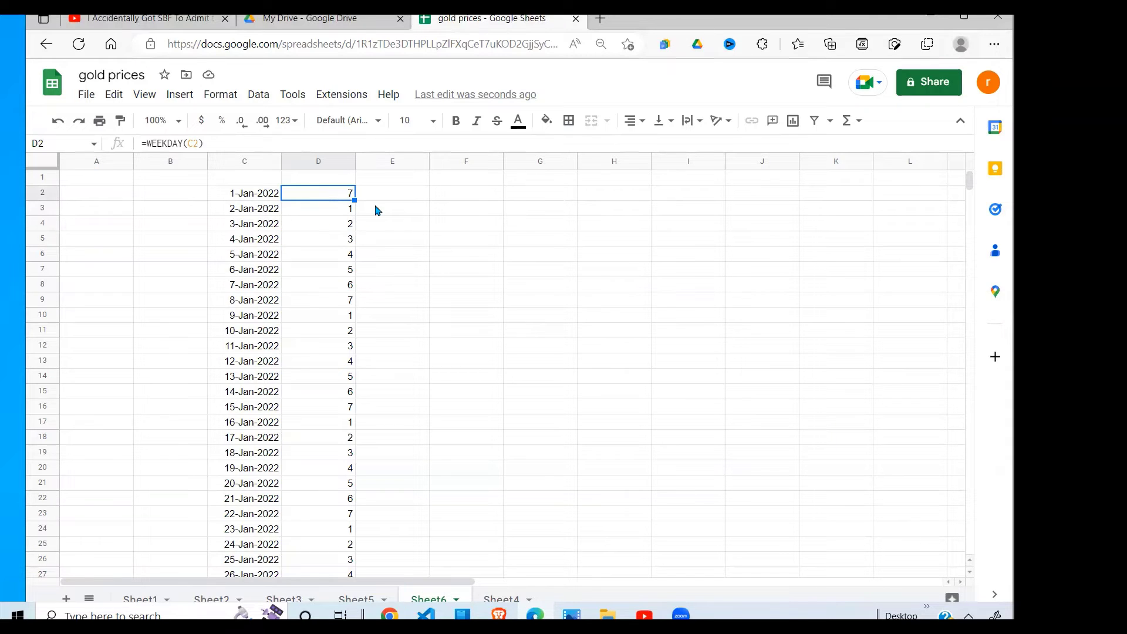
left_click(340, 212)
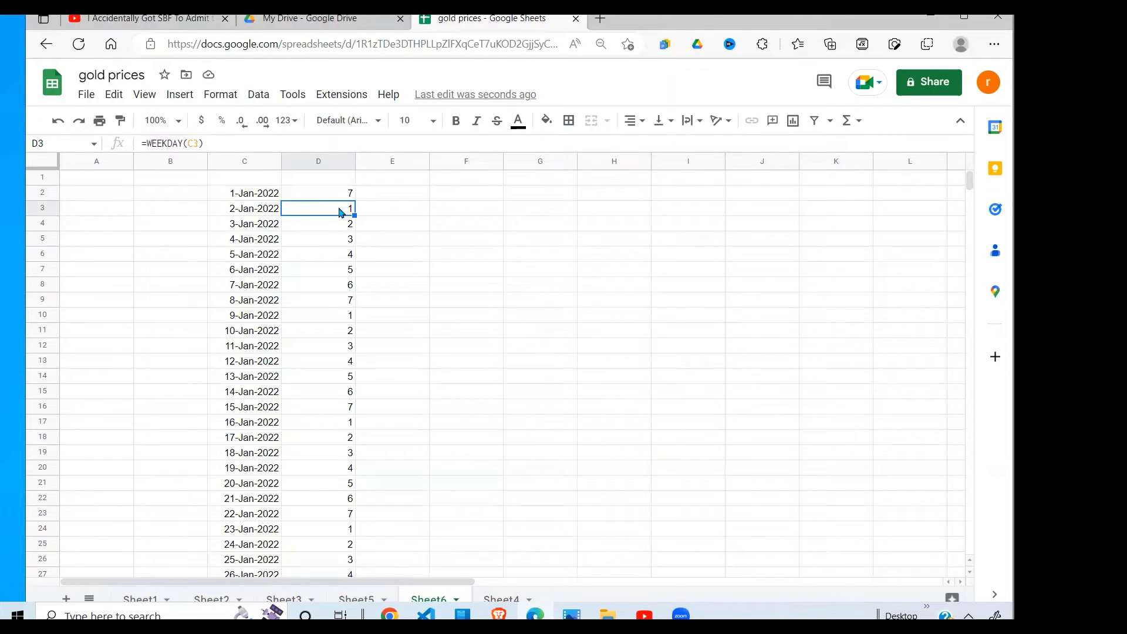
left_click(338, 194)
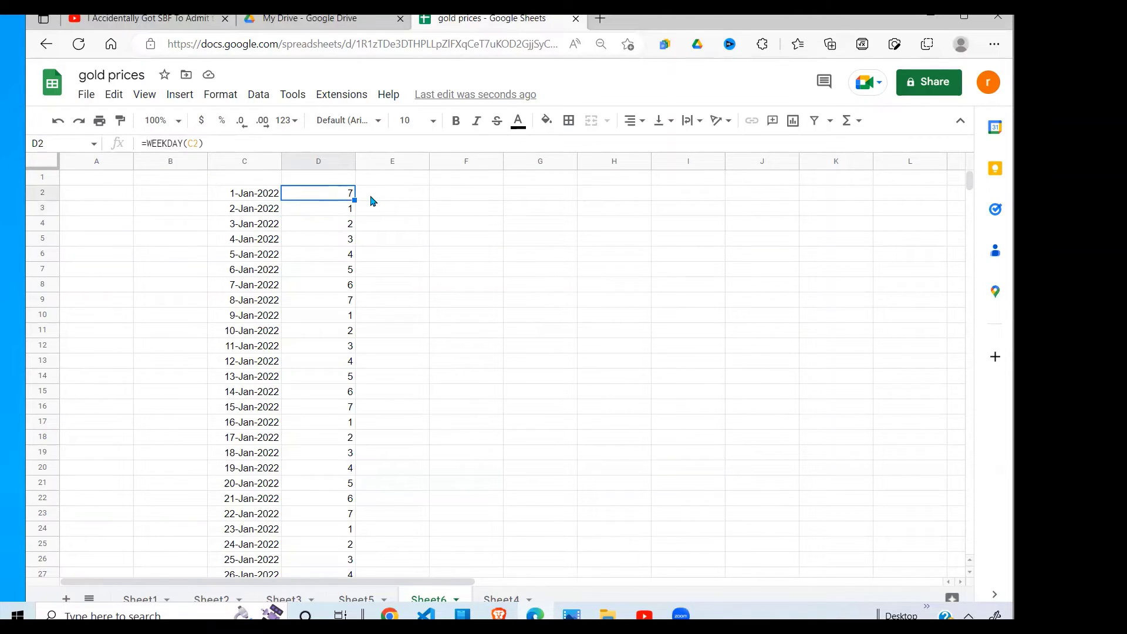
left_click(399, 196)
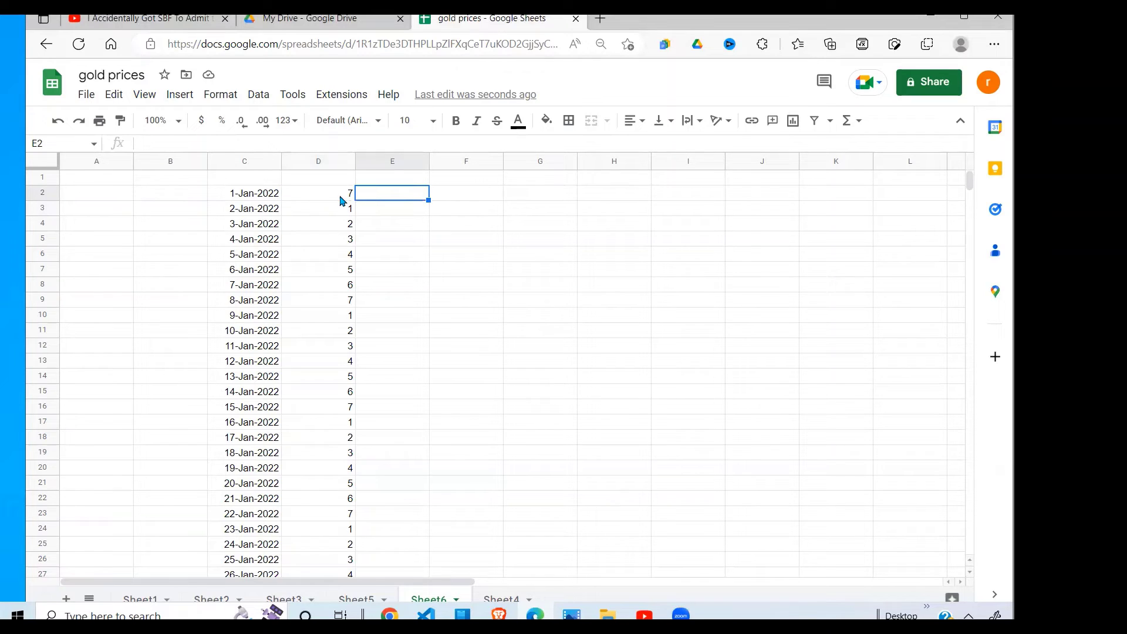
left_click_drag(346, 195, 347, 209)
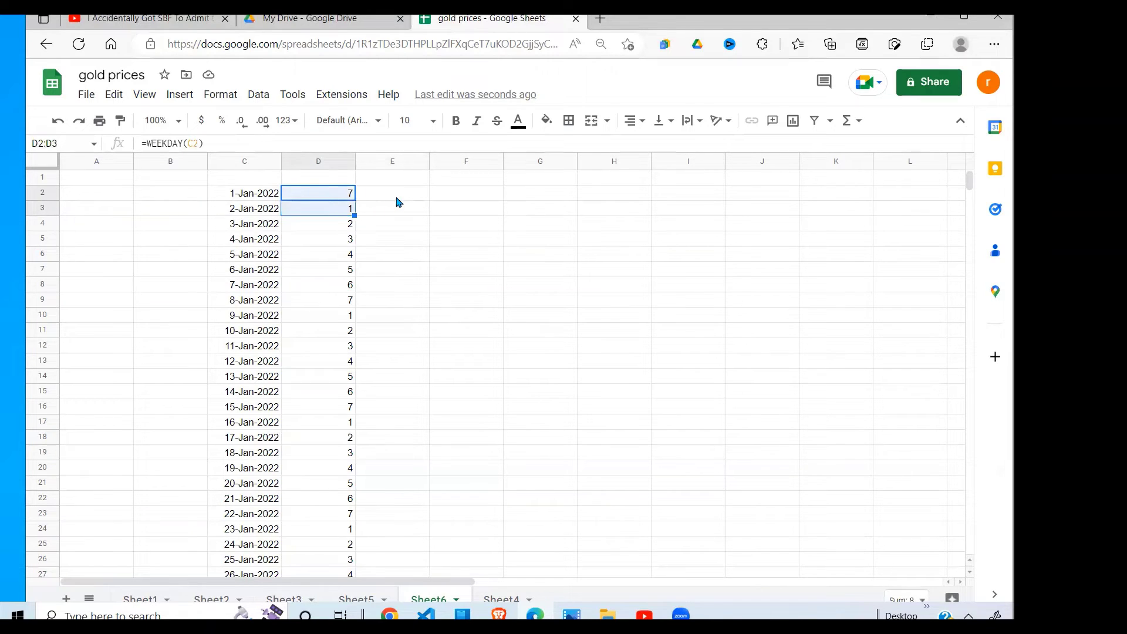
key("Right")
Enter =OR(D2=1,D2=7) in E2 so it returns TRUE for a weekend date.
type("=OR")
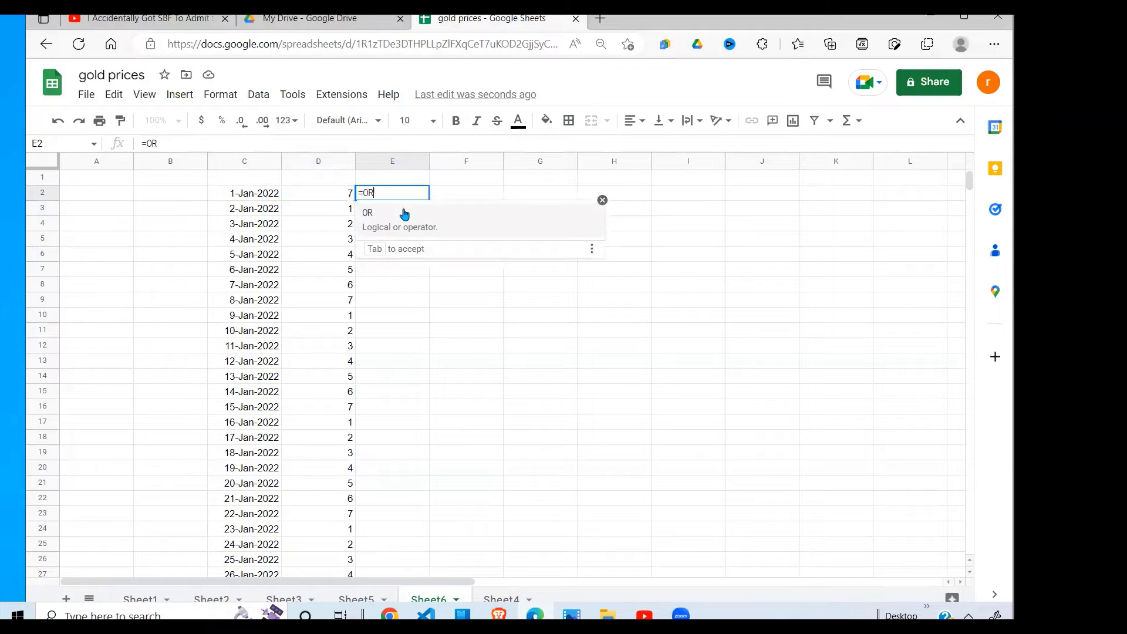
type("(")
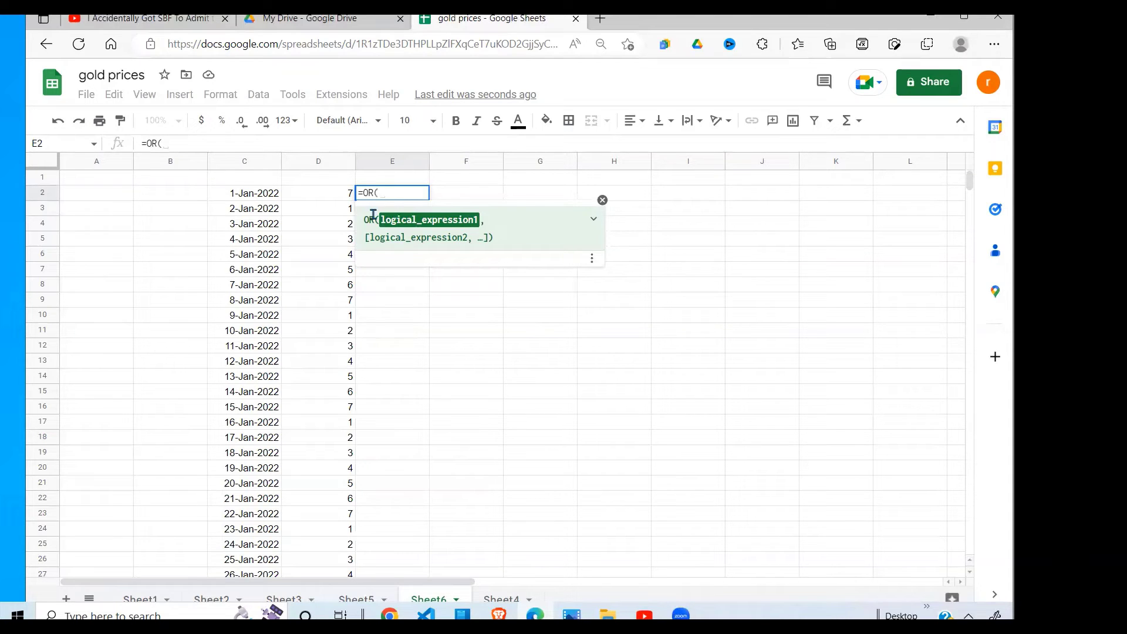
left_click(340, 199)
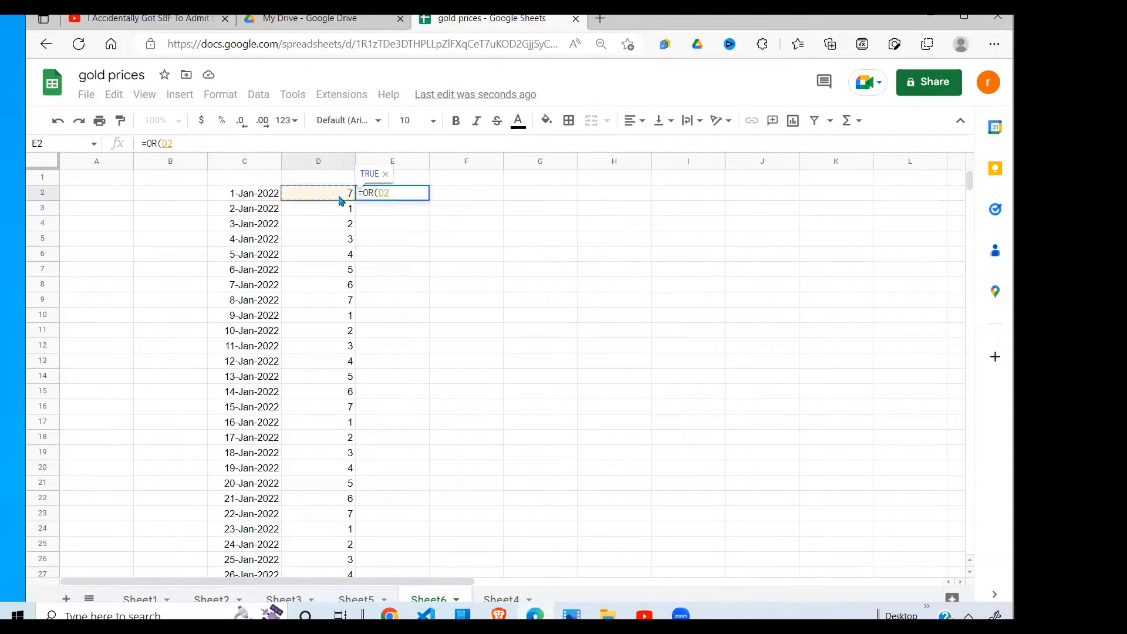
type("=")
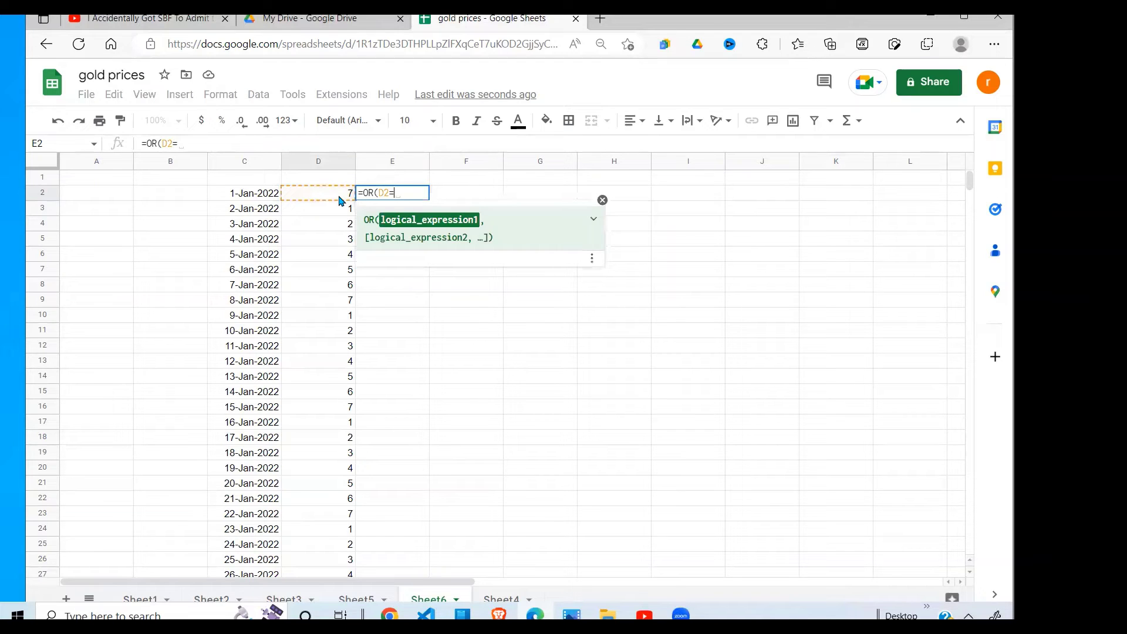
type("1,")
left_click(332, 197)
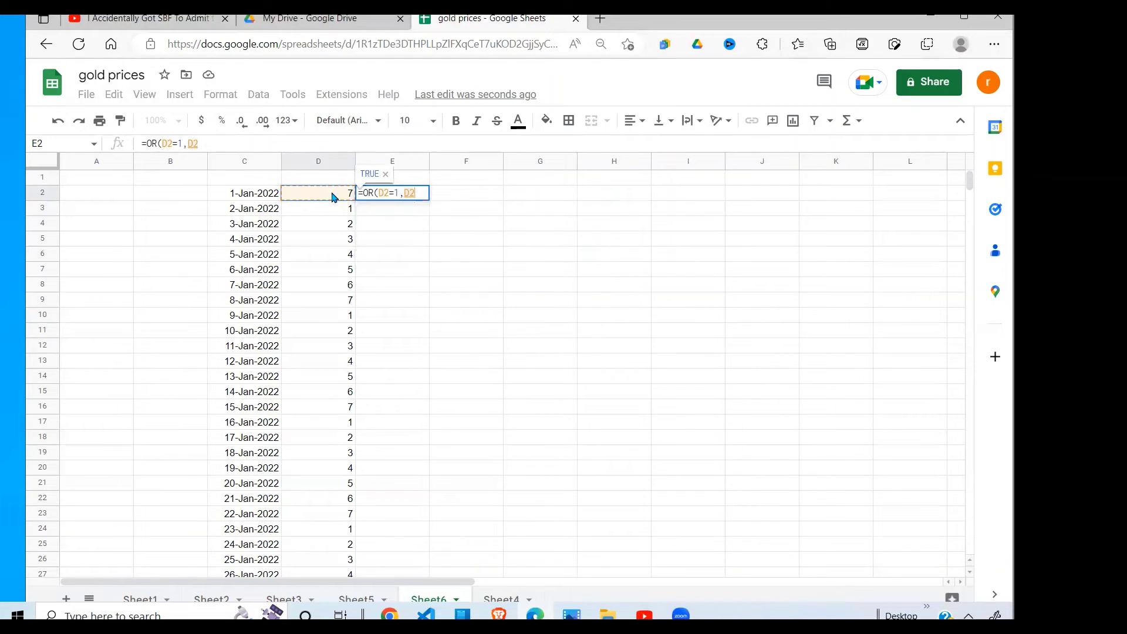
left_click(420, 195)
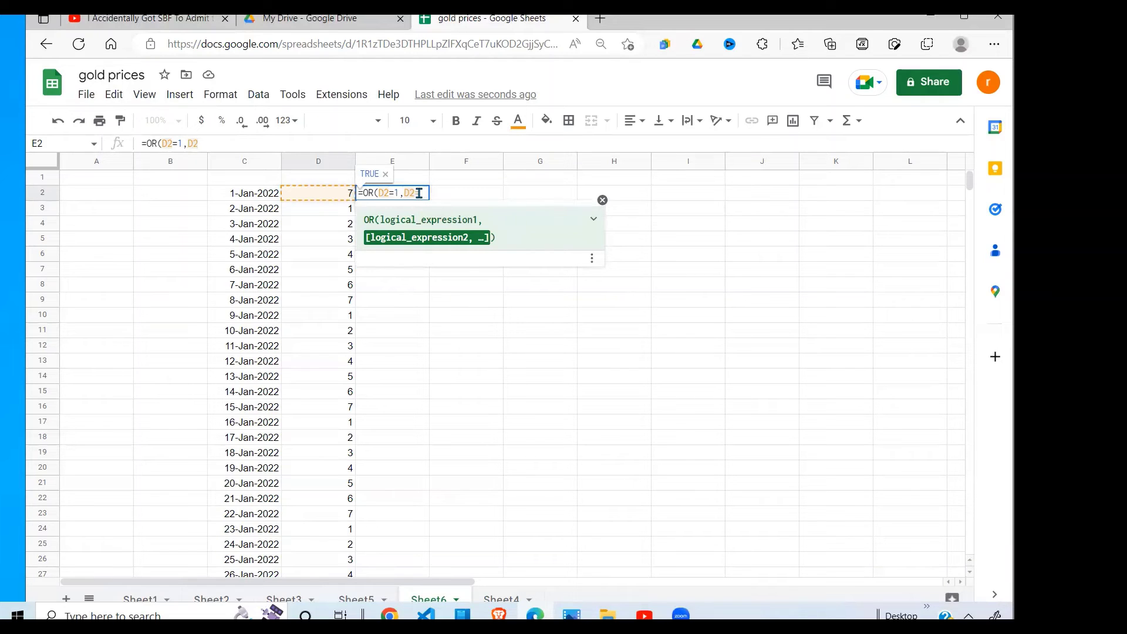
type("=7)")
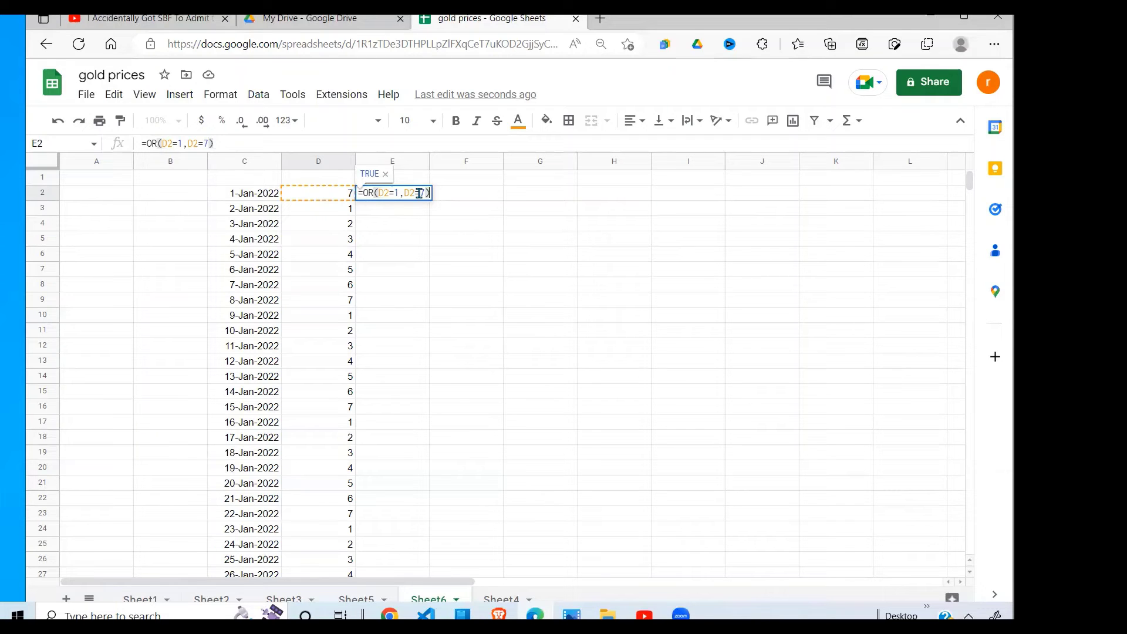
key("Return")
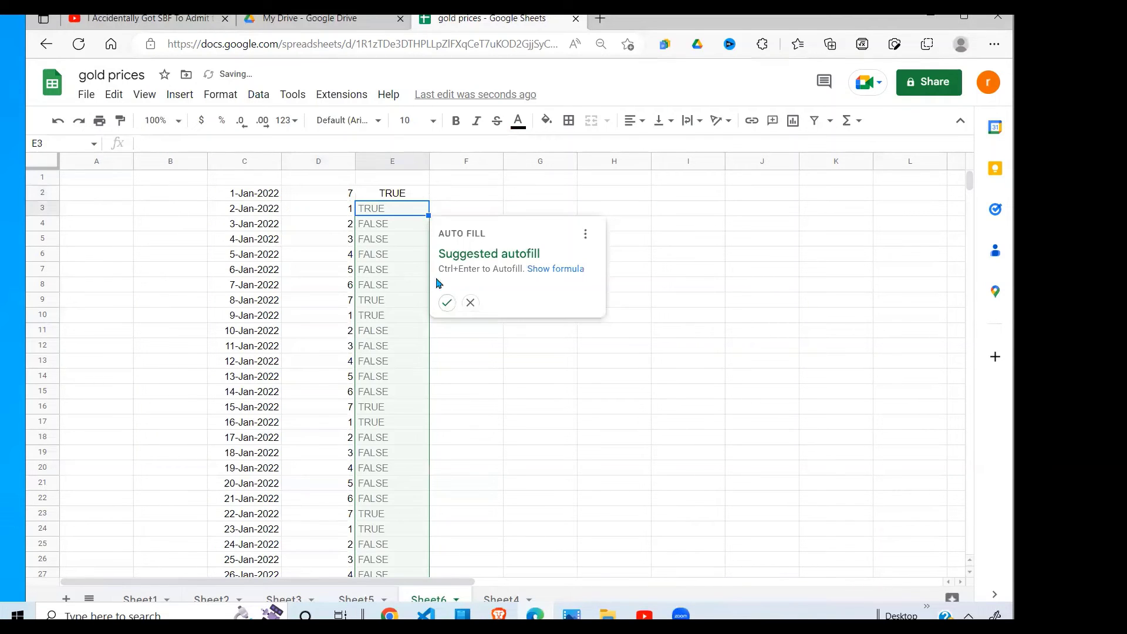
Autofill the OR check down column E and review the TRUE pairs for 1–2, 8–9 and 15–16 Jan.
left_click(447, 302)
left_click(470, 333)
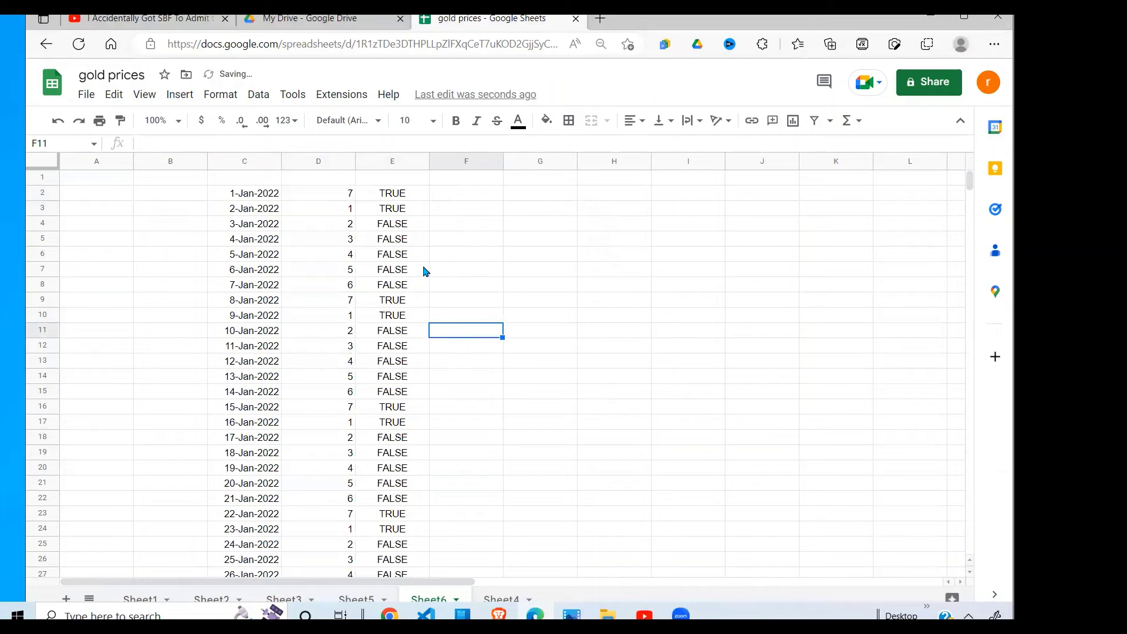
left_click(423, 269)
left_click_drag(414, 193, 420, 221)
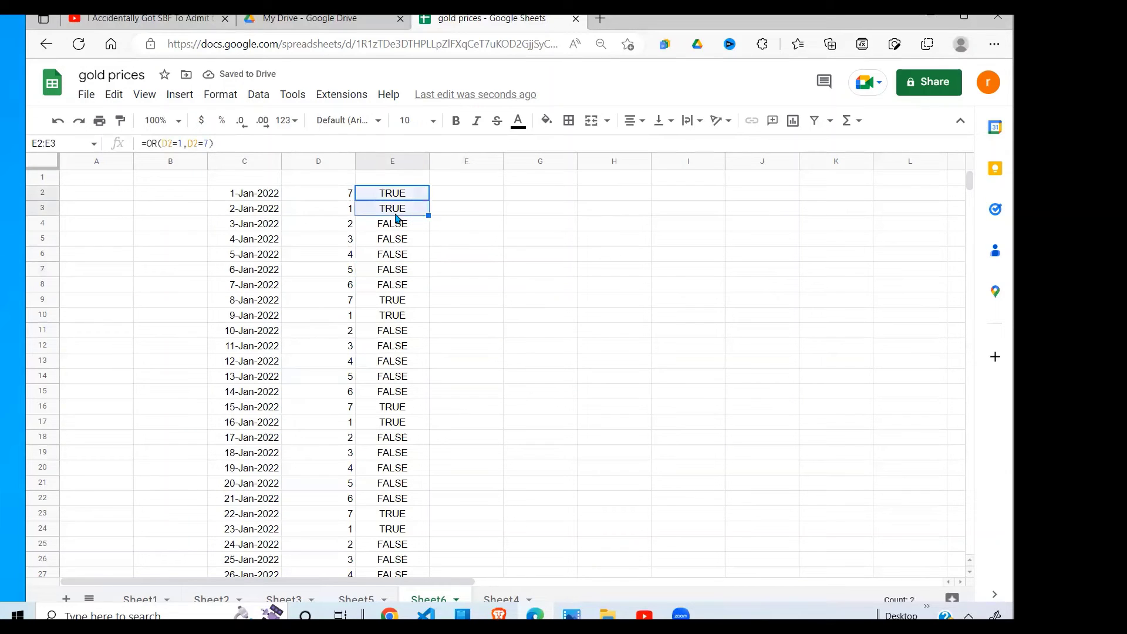
left_click_drag(338, 197, 410, 212)
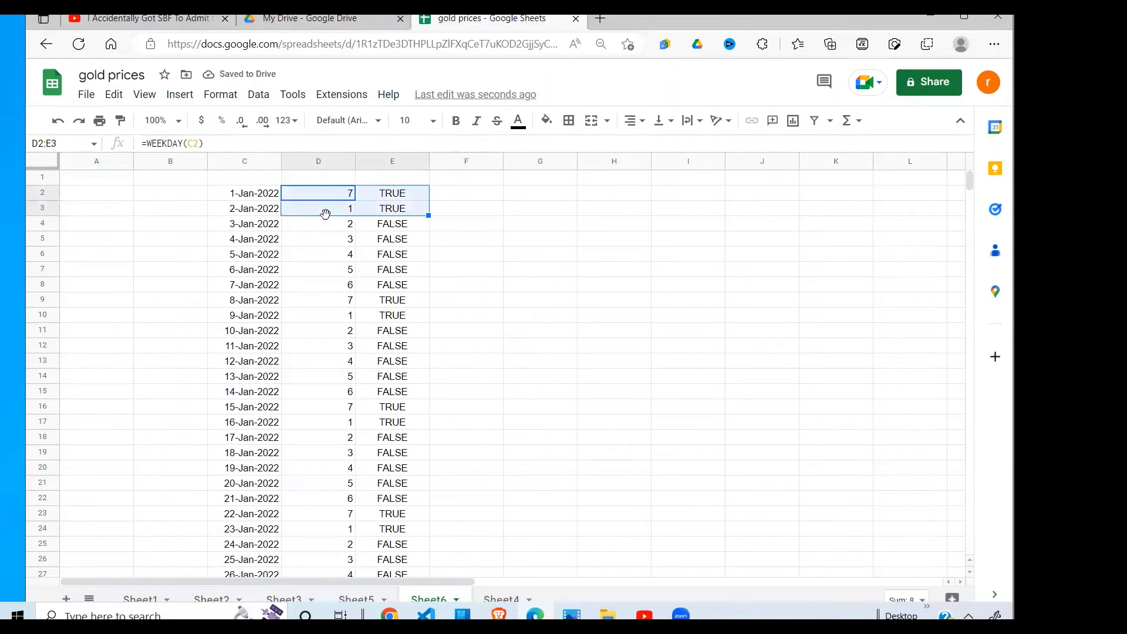
left_click_drag(334, 307, 404, 325)
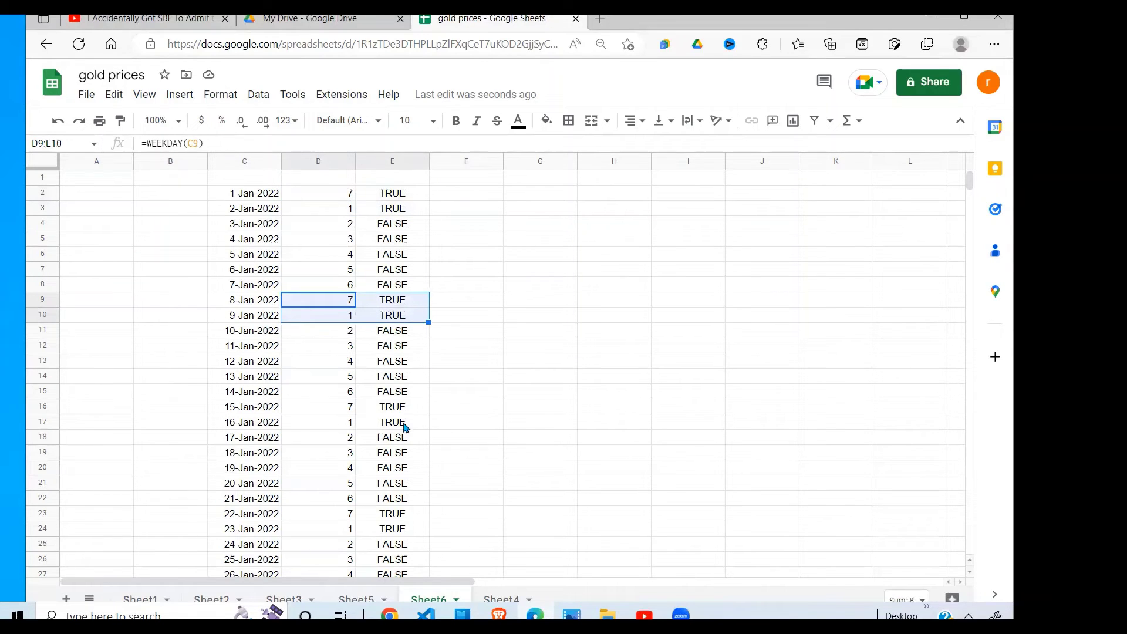
left_click_drag(341, 410, 406, 432)
Compare the WEEKDAY formula in D2 with the OR formula in E2.
left_click(351, 197)
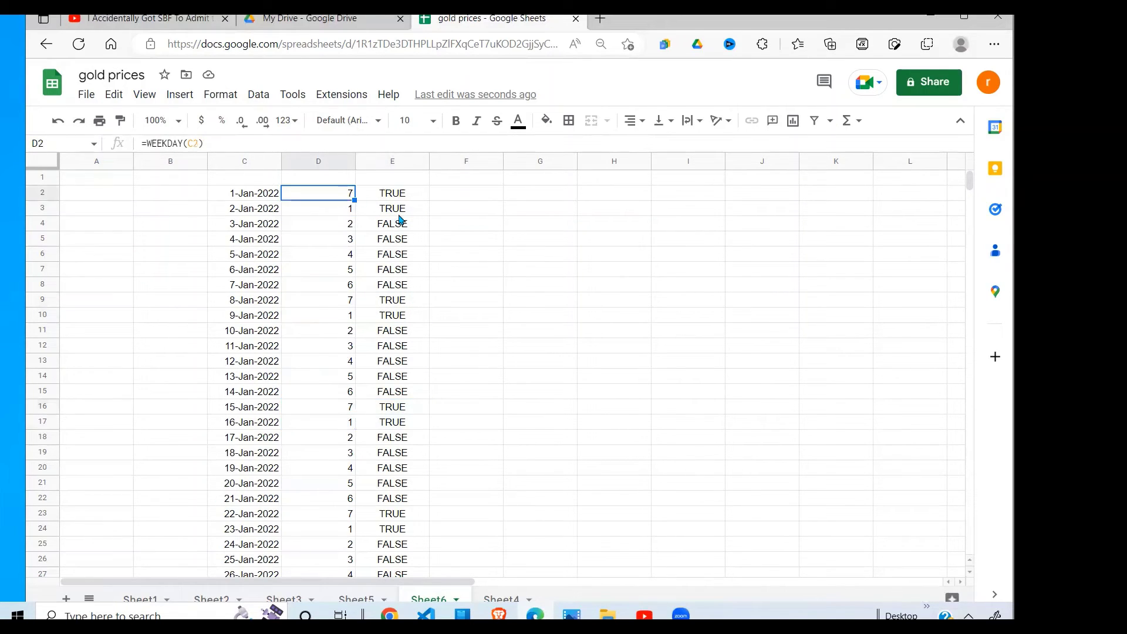
left_click(400, 195)
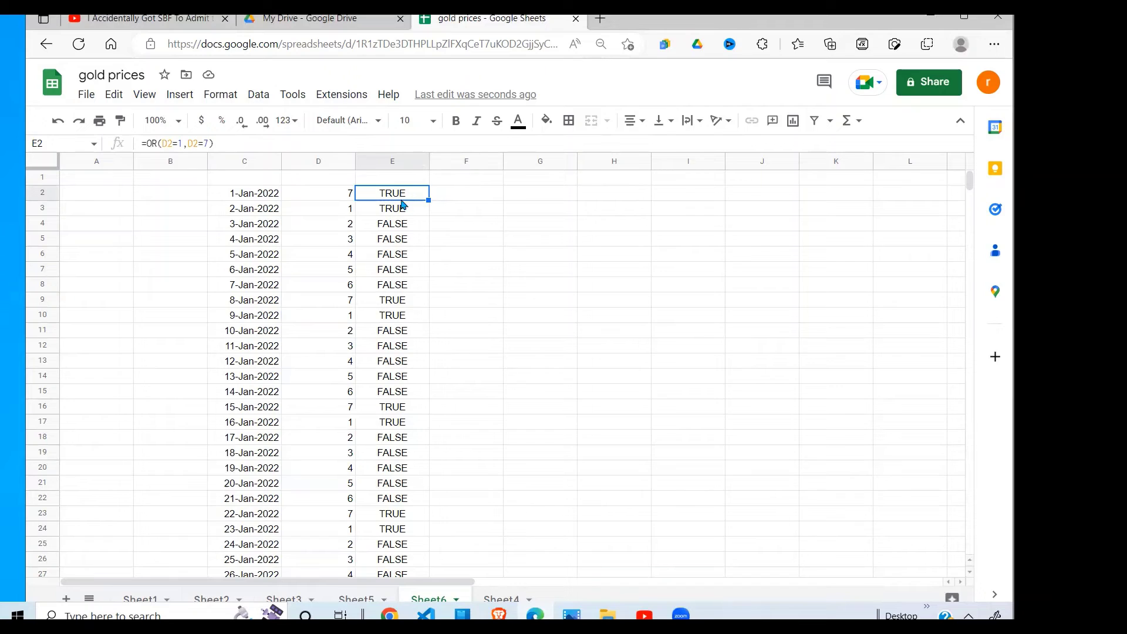
left_click(347, 197)
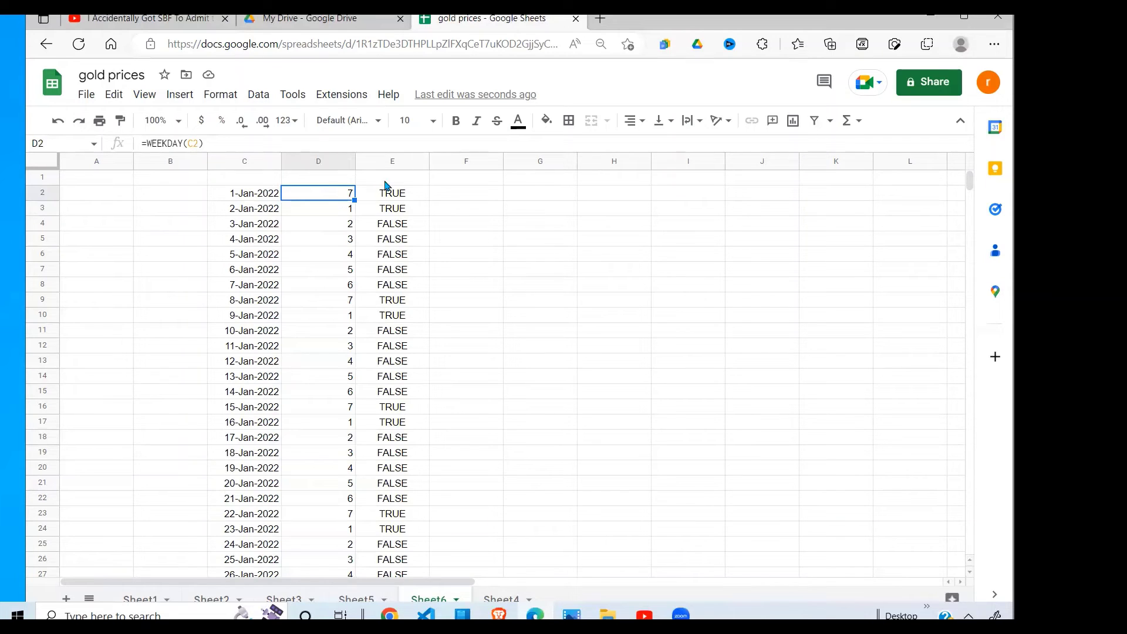
left_click(392, 198)
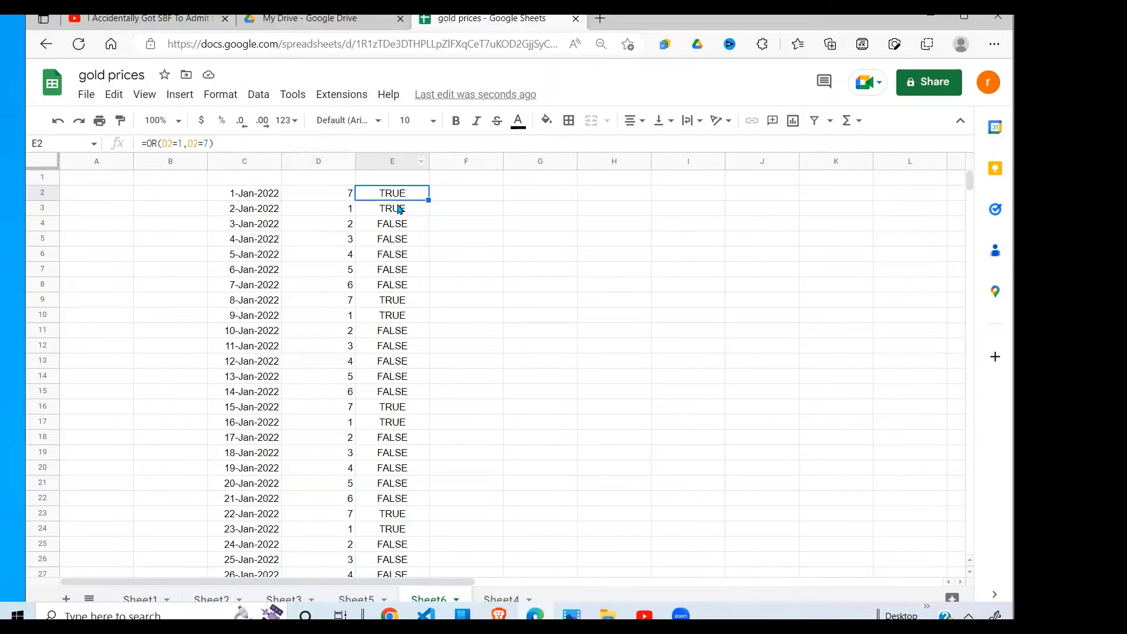
left_click(350, 201)
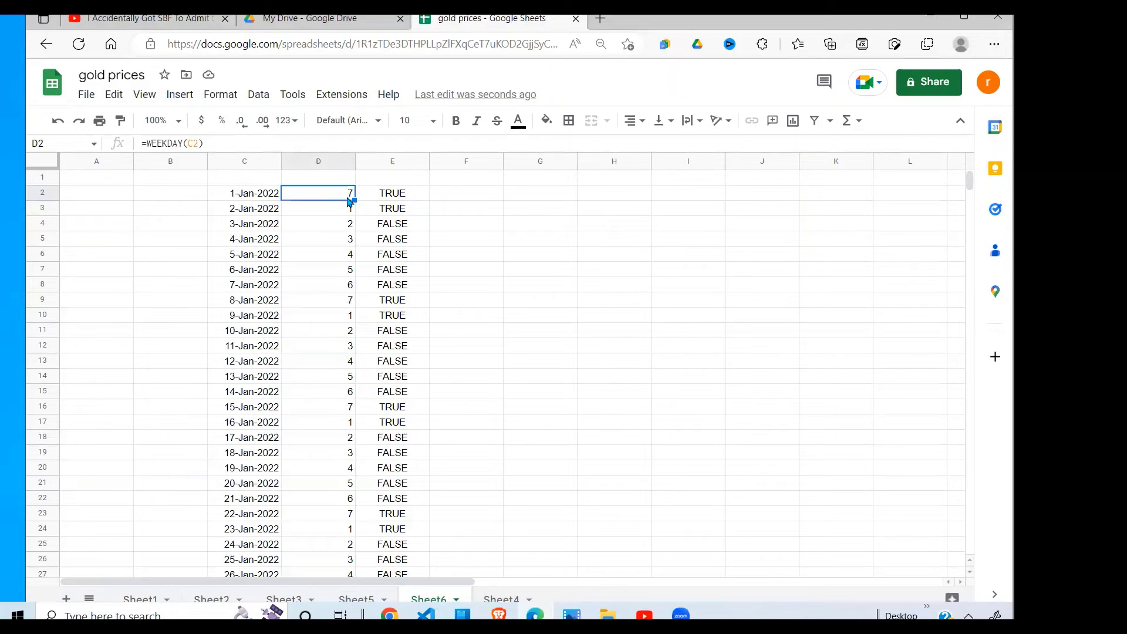
Rewrite E2 as =OR(WEEKDAY(C2)=1,WEEKDAY(C2)=7) using WEEKDAY(C2) copied from D2.
triple_click(143, 143)
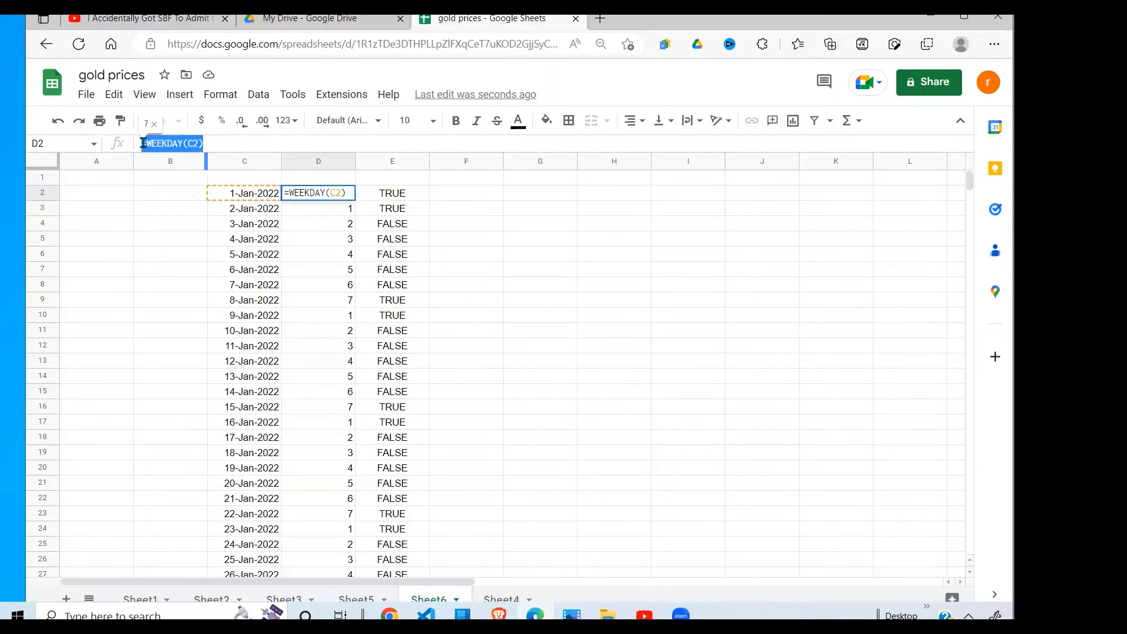
left_click(198, 144)
left_click_drag(206, 144, 144, 147)
key("ctrl+c")
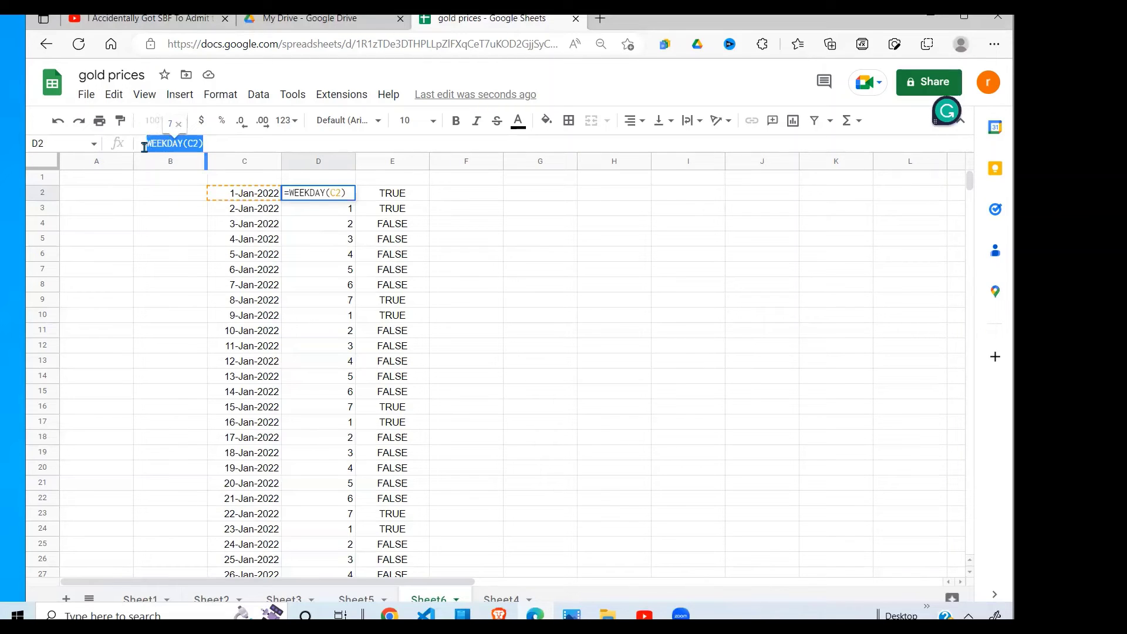
key("Escape")
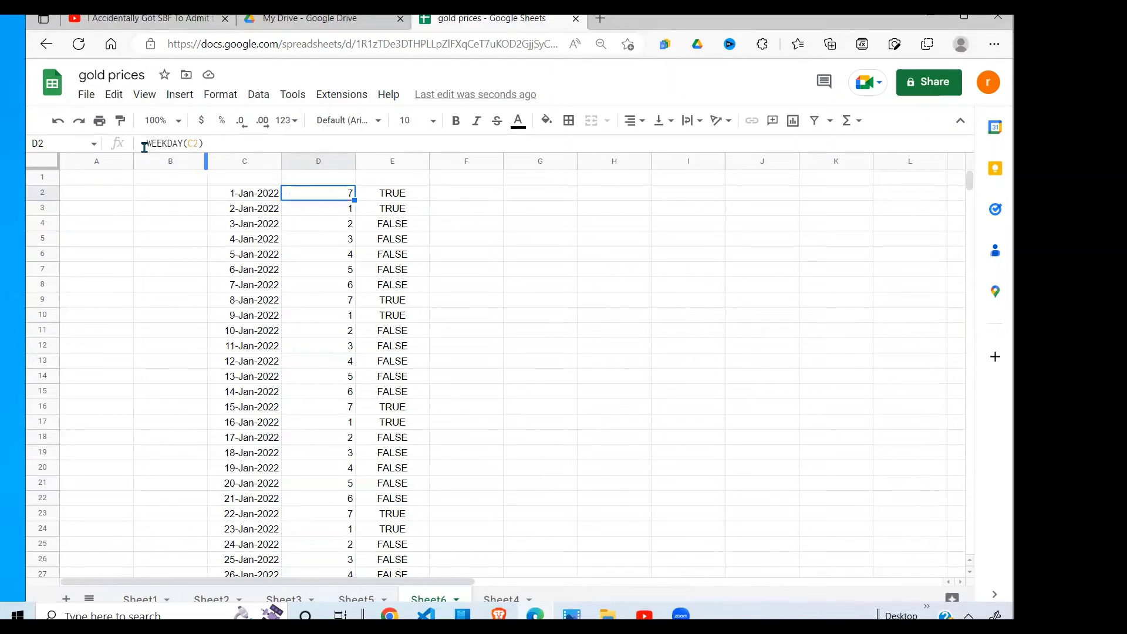
left_click(396, 197)
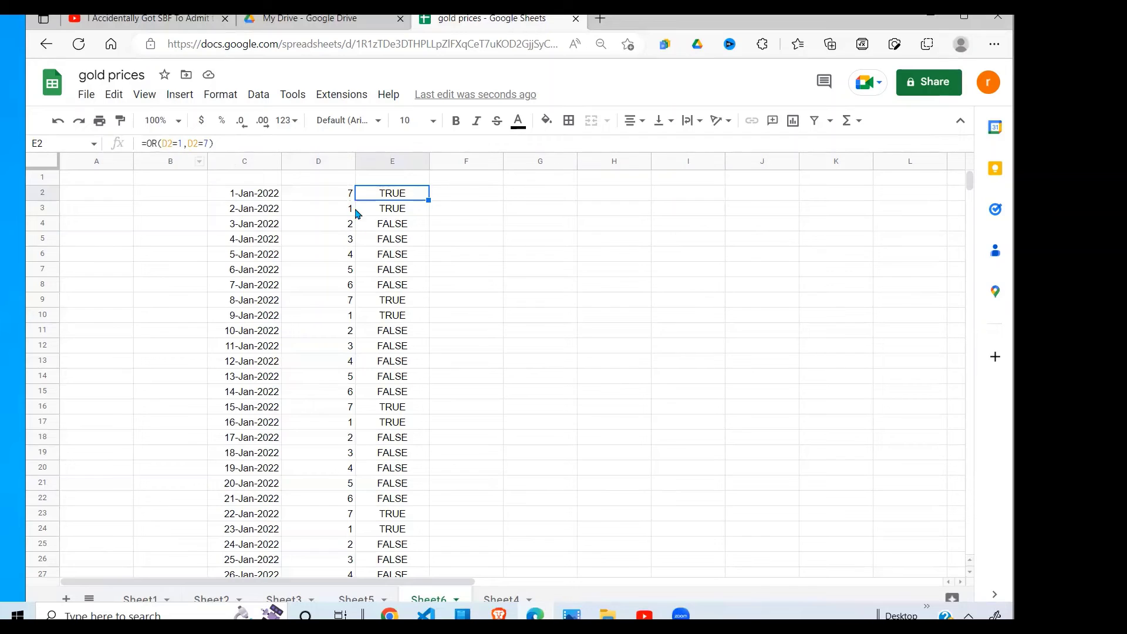
left_click(173, 144)
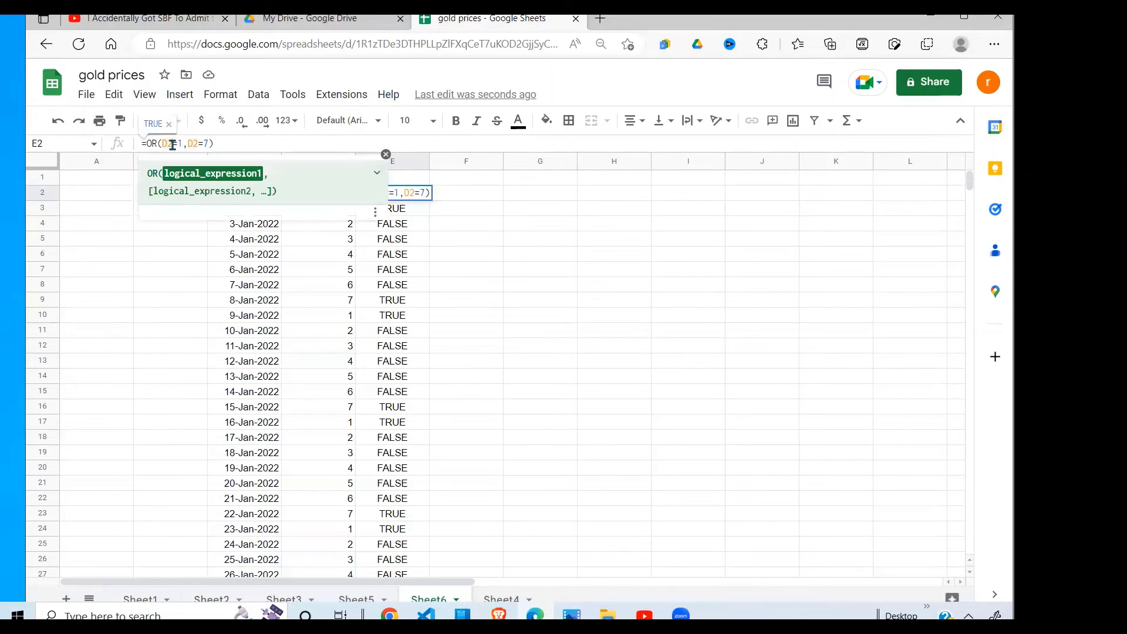
double_click(172, 143)
type("WEEKDAY(C2)=1")
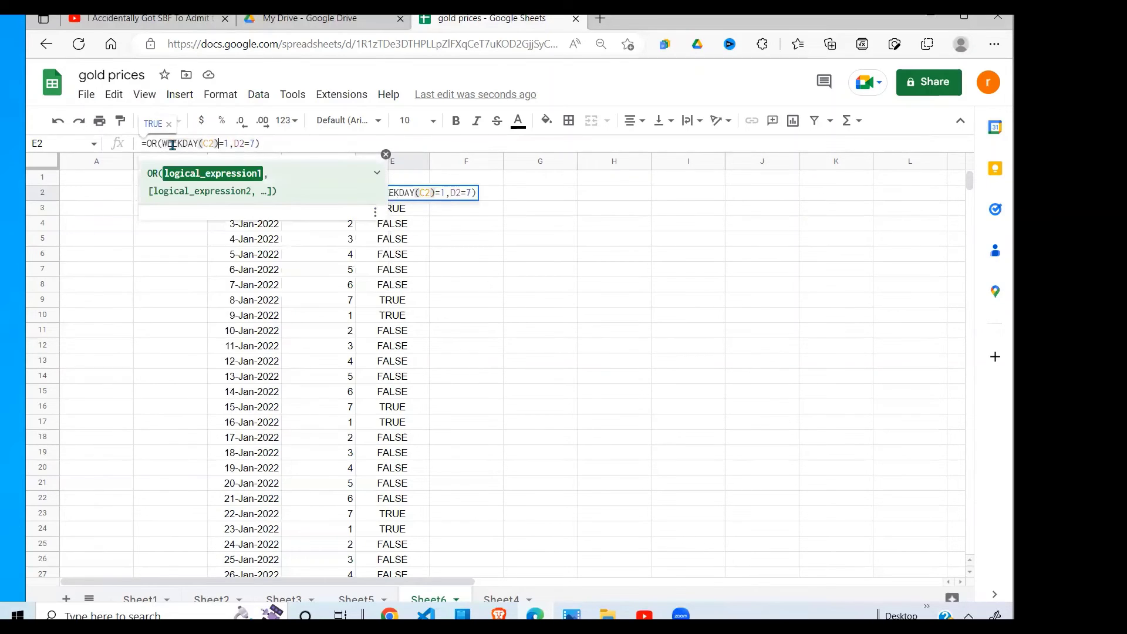
left_click(243, 145)
double_click(243, 145)
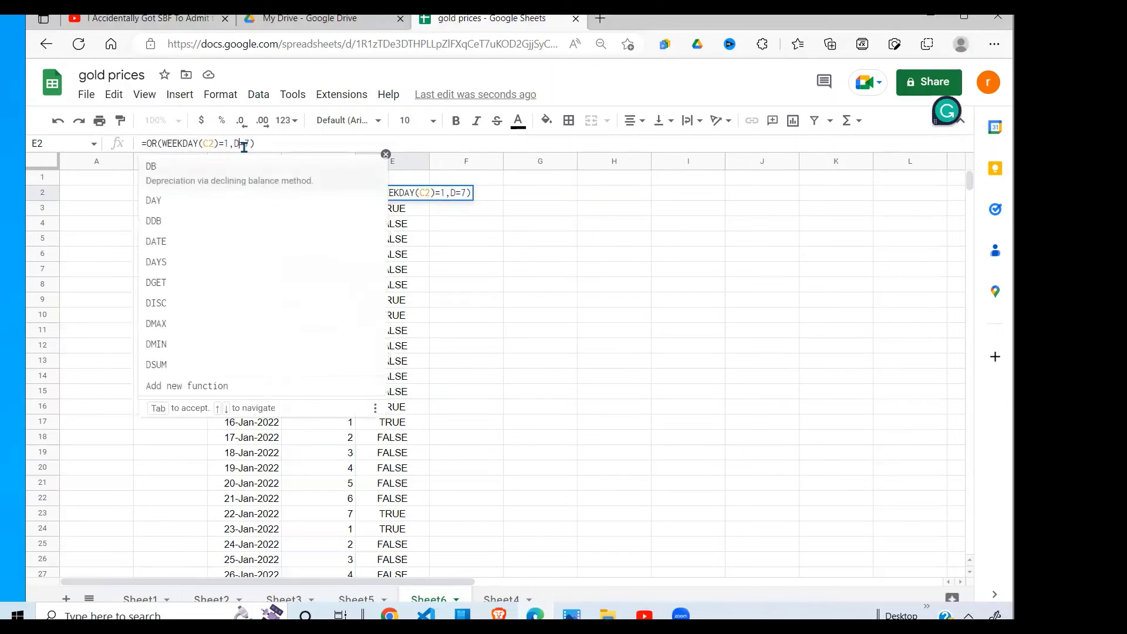
key("ctrl+v")
key("Return")
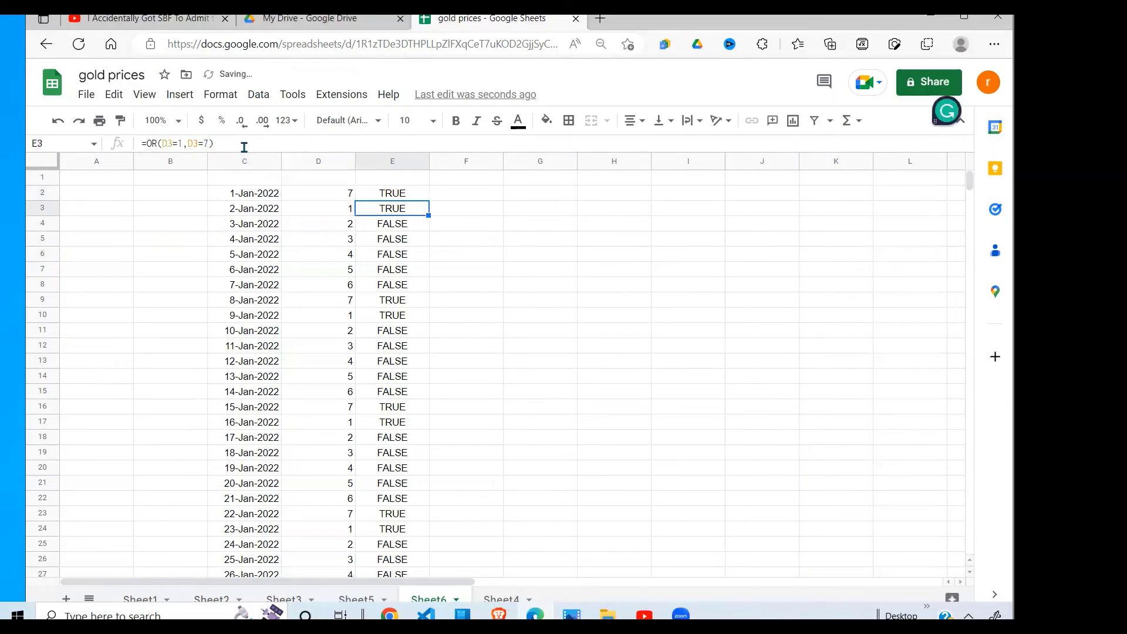
Fill the revised formula down E2:E366 with Ctrl+D and review the results.
left_click(406, 199)
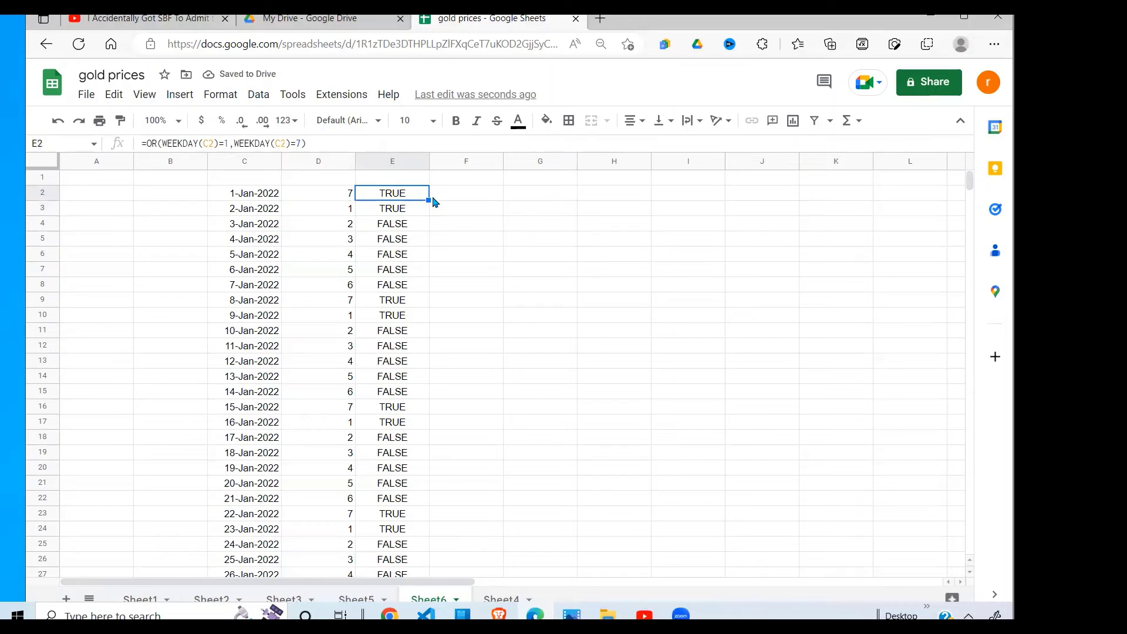
key("ctrl+shift+Down")
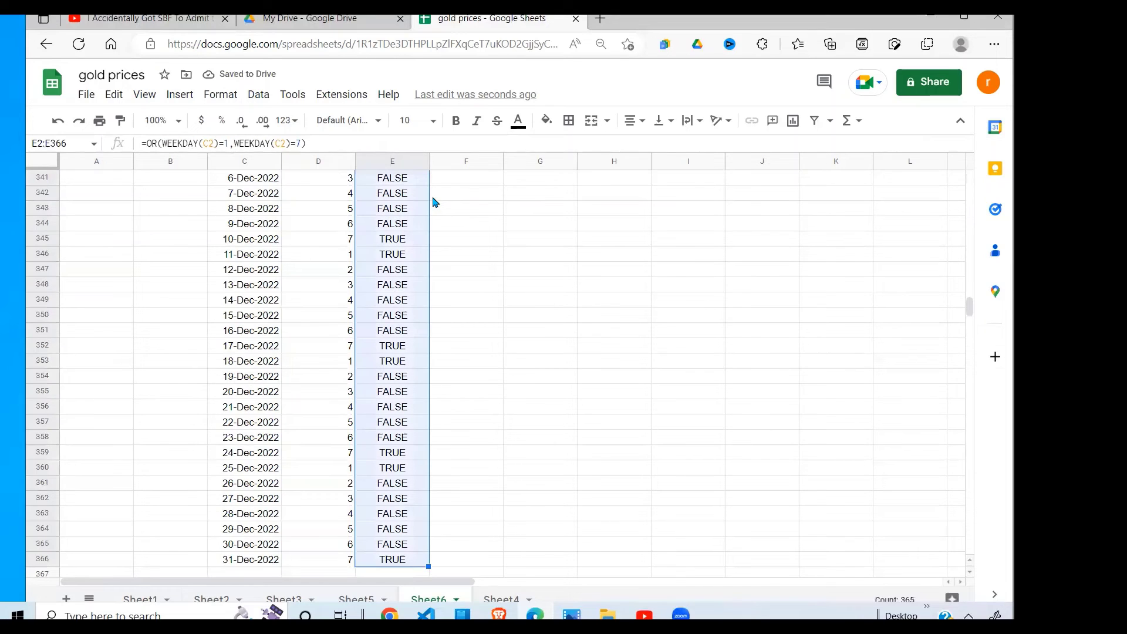
key("ctrl+d")
left_click(399, 290)
key("Up")
key("Up")
key("Up")
key("Up")
key("Up")
key("Up")
key("Up")
key("Up")
key("Up")
key("Up")
key("Up")
key("Up")
key("Up")
key("Up")
key("Up")
key("Up")
key("Up")
key("Up")
key("Up")
key("Up")
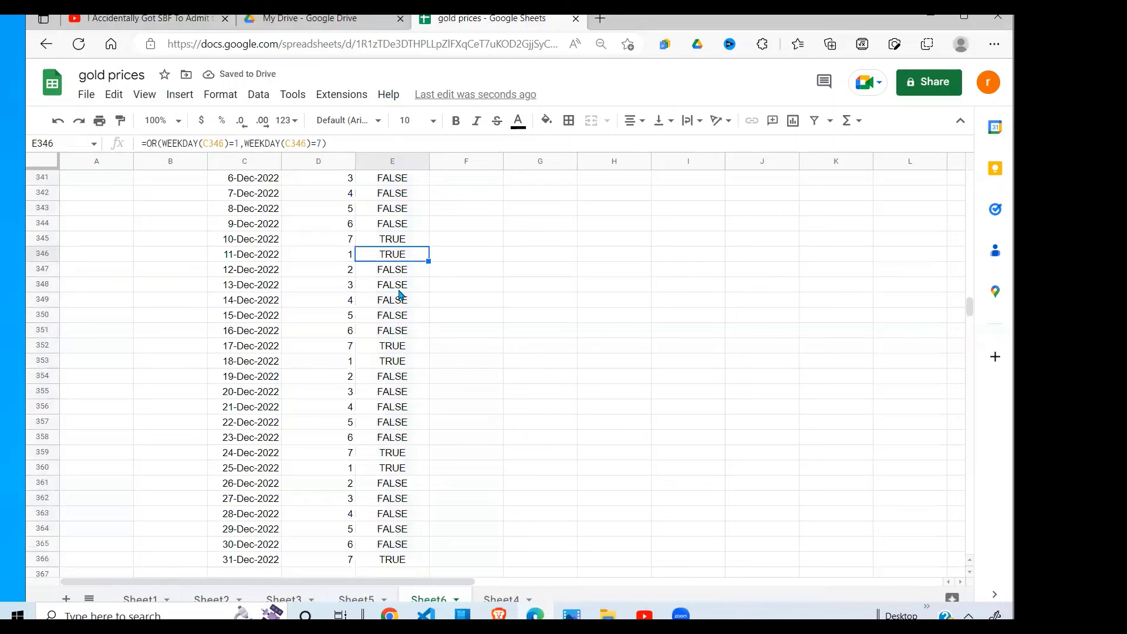
key("Up")
key("Up")
key("Up")
key("Up")
key("Up")
key("Up")
key("Up")
key("Up")
key("Up")
key("Up")
key("Up")
key("Up")
key("Up")
key("Up")
key("Up")
key("Up")
key("Up")
key("Up")
key("Up")
key("Up")
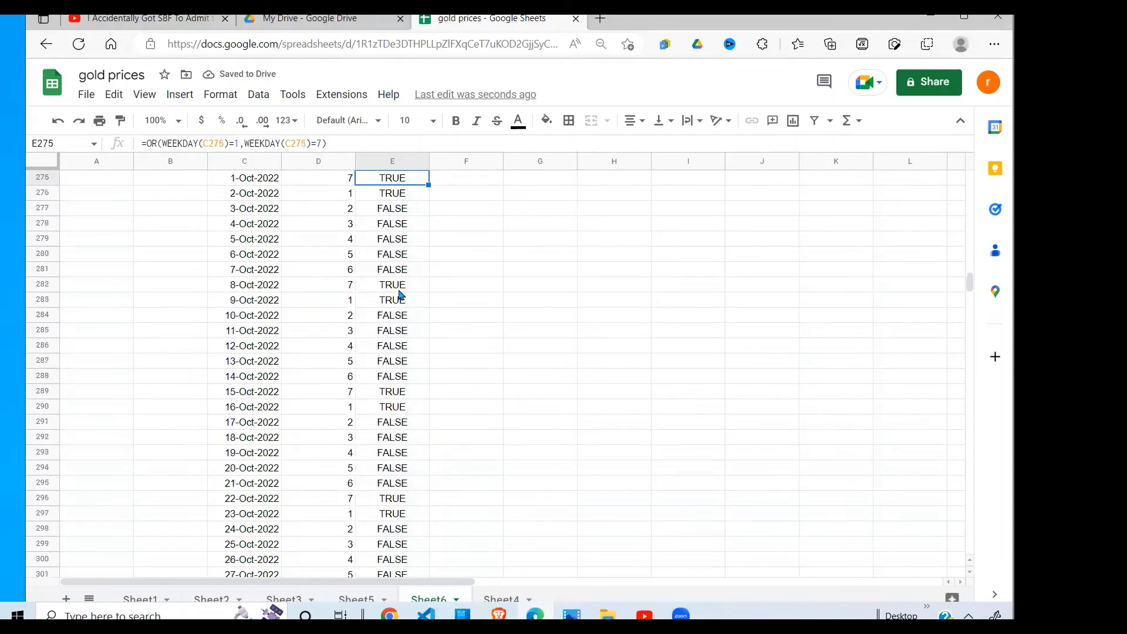
key("Up")
key("Up")
key("Up")
key("Up")
key("Up")
key("Up")
key("Up")
key("Up")
key("Up")
key("Up")
key("Up")
key("Up")
key("Up")
key("Up")
key("Up")
key("Up")
key("Up")
key("Up")
key("Up")
key("Up")
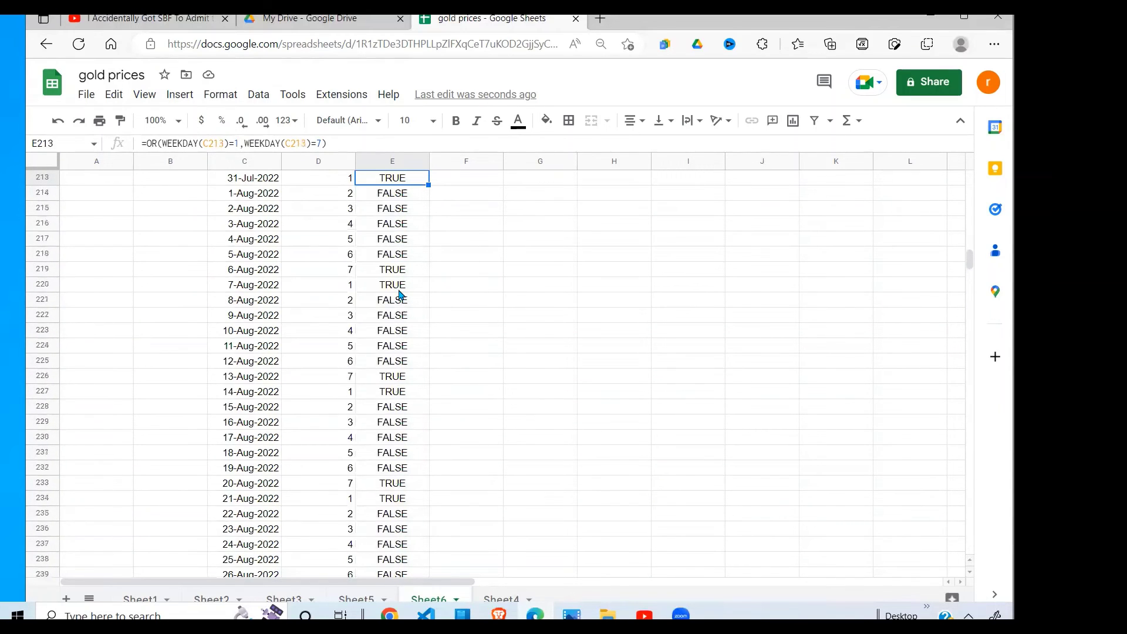
key("Up")
key("Up")
key("Up")
key("Up")
key("Up")
key("Up")
key("Up")
key("Up")
key("Up")
key("Up")
key("Up")
key("Up")
key("Up")
key("Up")
key("Up")
key("Up")
key("Up")
key("Up")
key("Up")
key("Up")
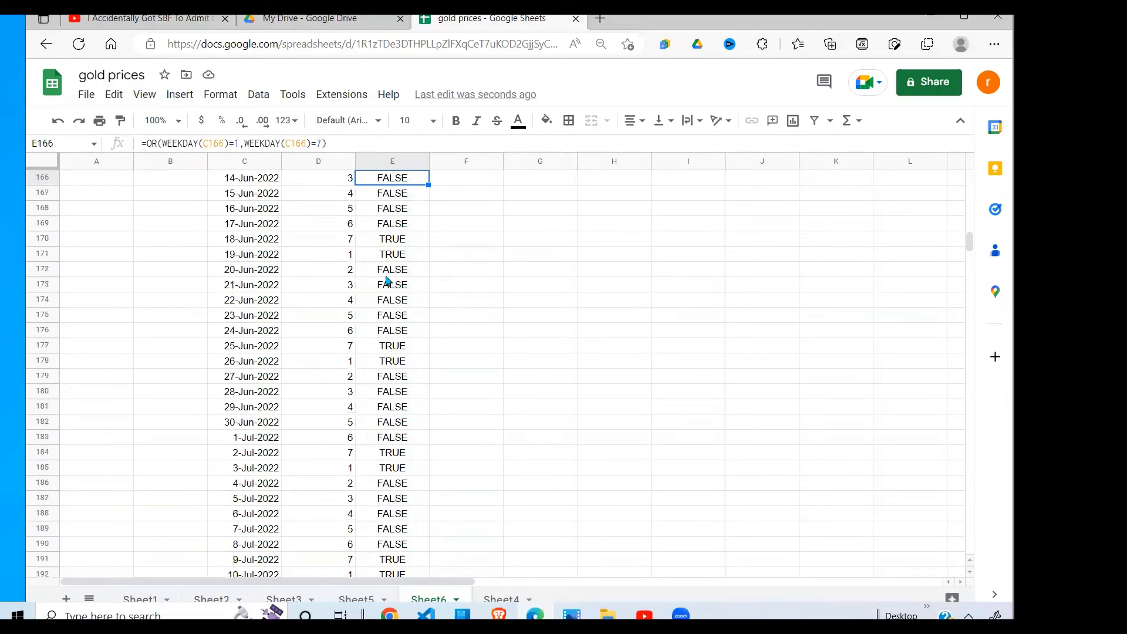
Clear the helper WEEKDAY numbers from column D and confirm column E still works.
left_click(330, 162)
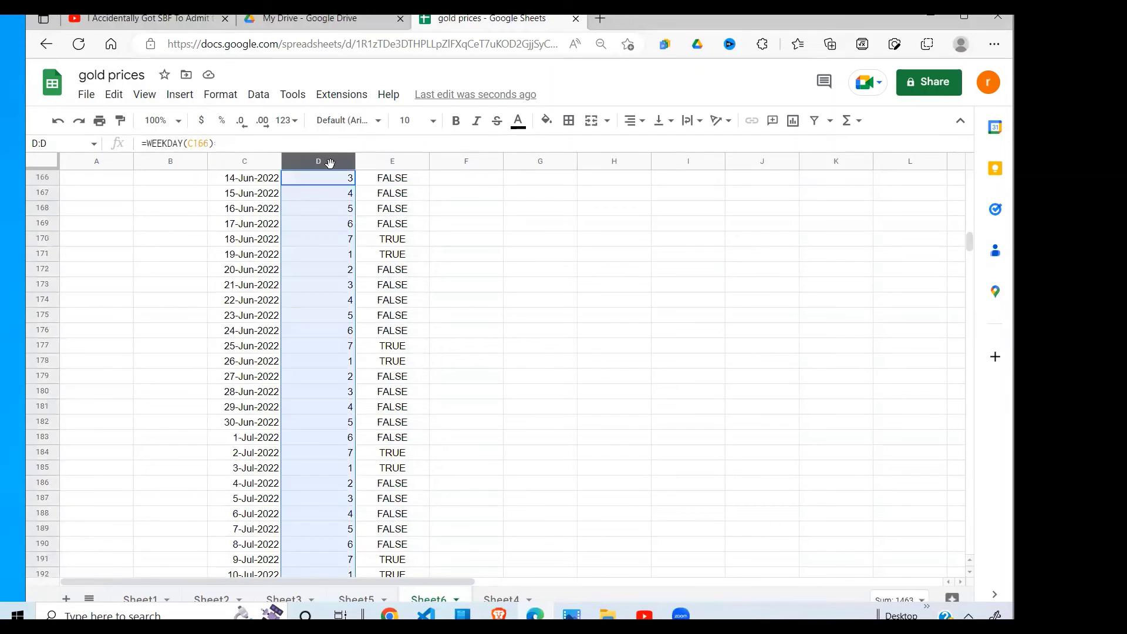
key("Delete")
left_click(413, 215)
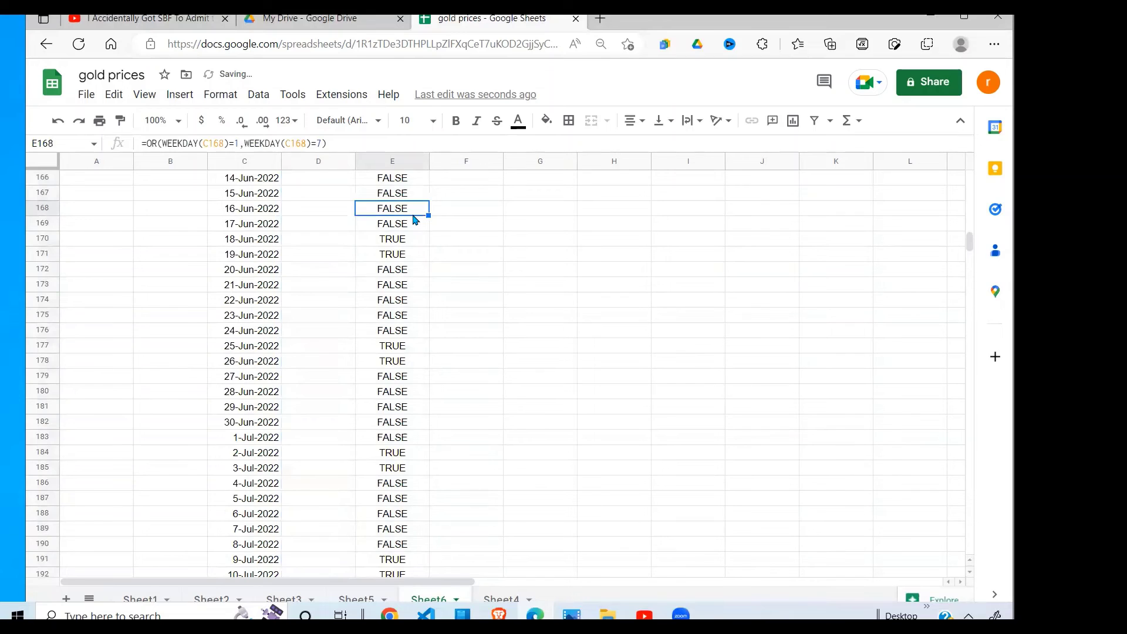
key("Up")
key("Up")
key("Up")
key("Up")
key("Up")
key("Up")
key("Up")
key("Up")
key("Up")
key("Up")
key("Up")
key("Up")
key("Up")
key("Up")
key("Up")
key("Up")
key("Up")
key("Up")
key("Up")
key("Up")
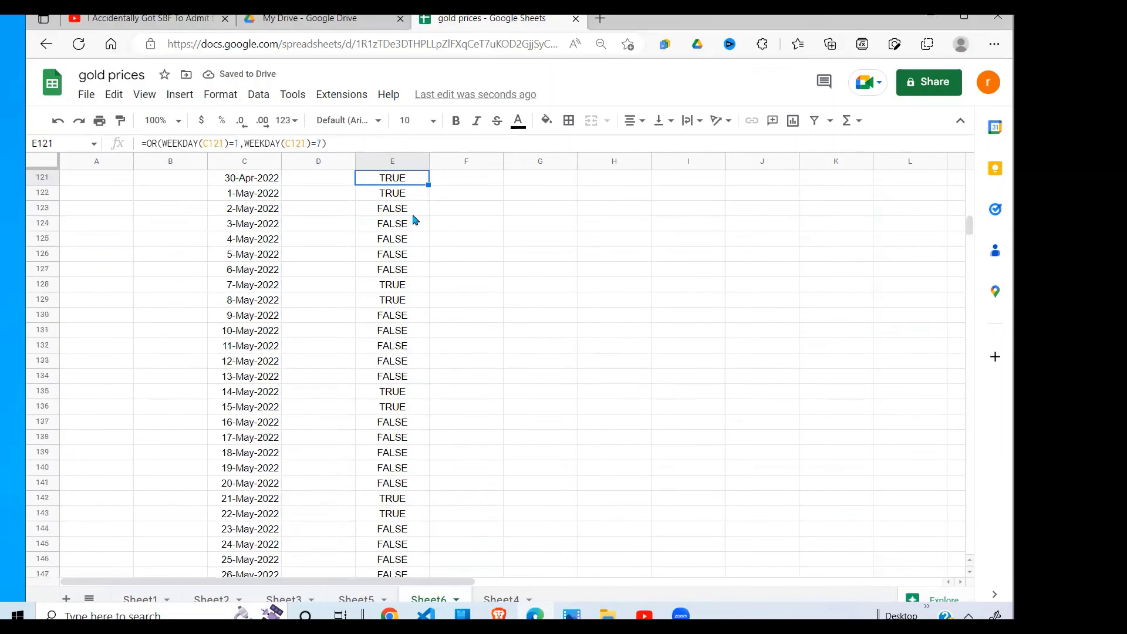
key("Up")
key("Up")
key("Up")
key("Up")
key("Up")
key("Up")
key("Up")
key("Up")
key("Up")
key("Up")
key("Up")
key("Up")
key("Up")
key("Up")
key("Up")
key("Up")
key("Up")
key("Up")
key("Up")
key("Up")
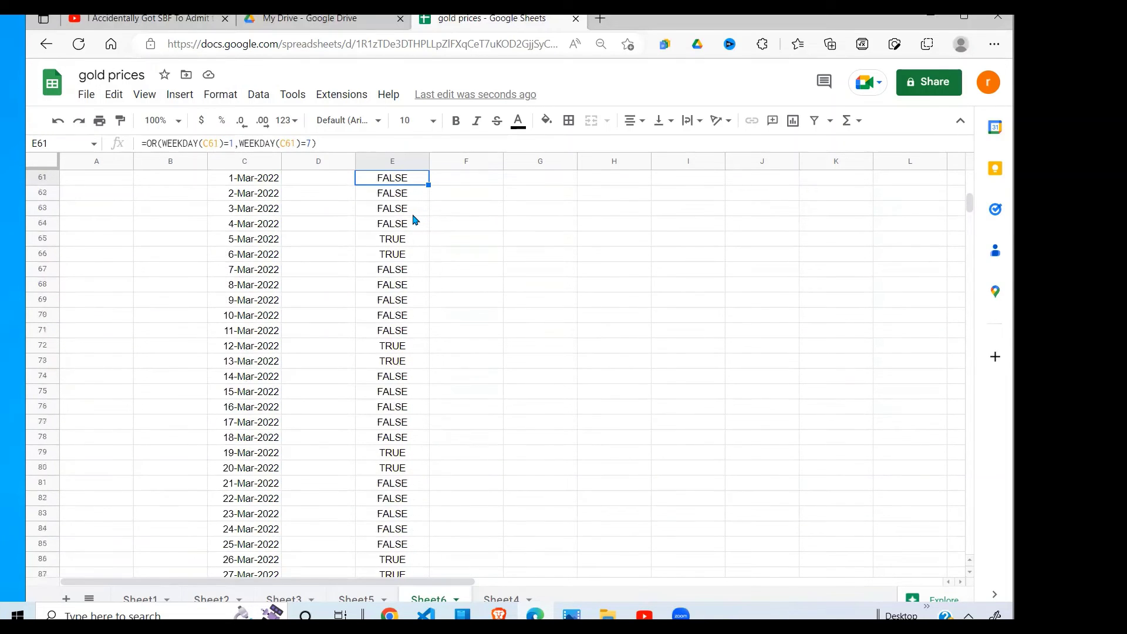
key("Up")
key("Up")
key("Up")
key("Up")
key("Up")
key("Up")
key("Up")
key("Up")
key("Up")
key("Up")
key("Up")
key("Up")
key("Up")
key("Up")
key("Up")
key("Up")
key("Up")
key("Up")
key("Up")
key("Up")
scroll(971, 172, "up", 4)
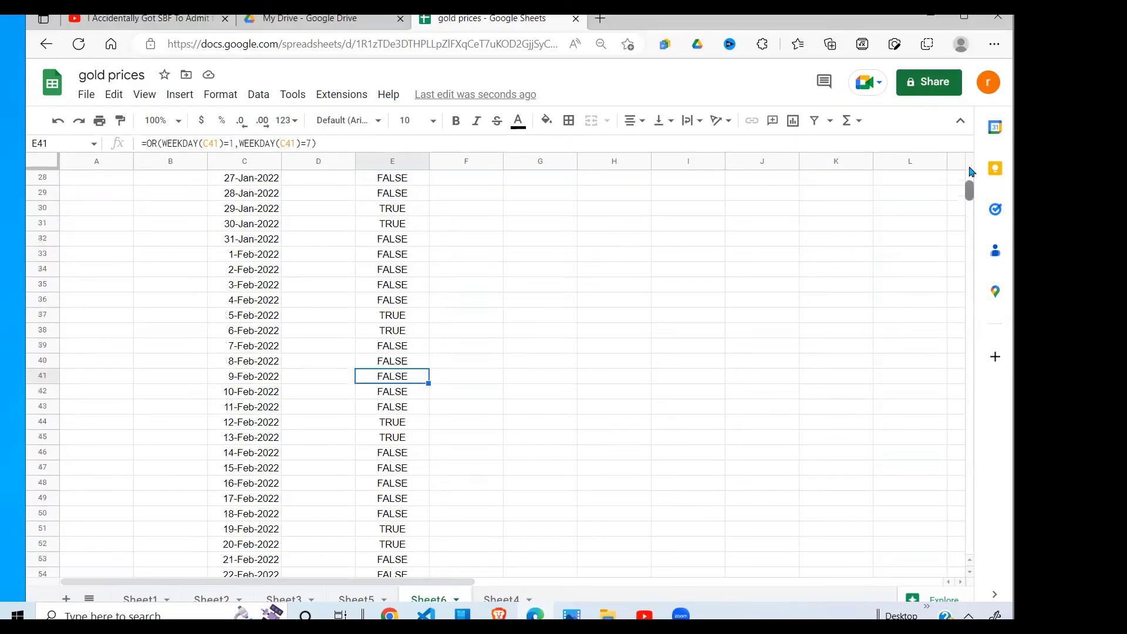
scroll(971, 172, "up", 9)
Copy E2's weekend formula text and select the dates C2:C366.
left_click(389, 256)
left_click(406, 198)
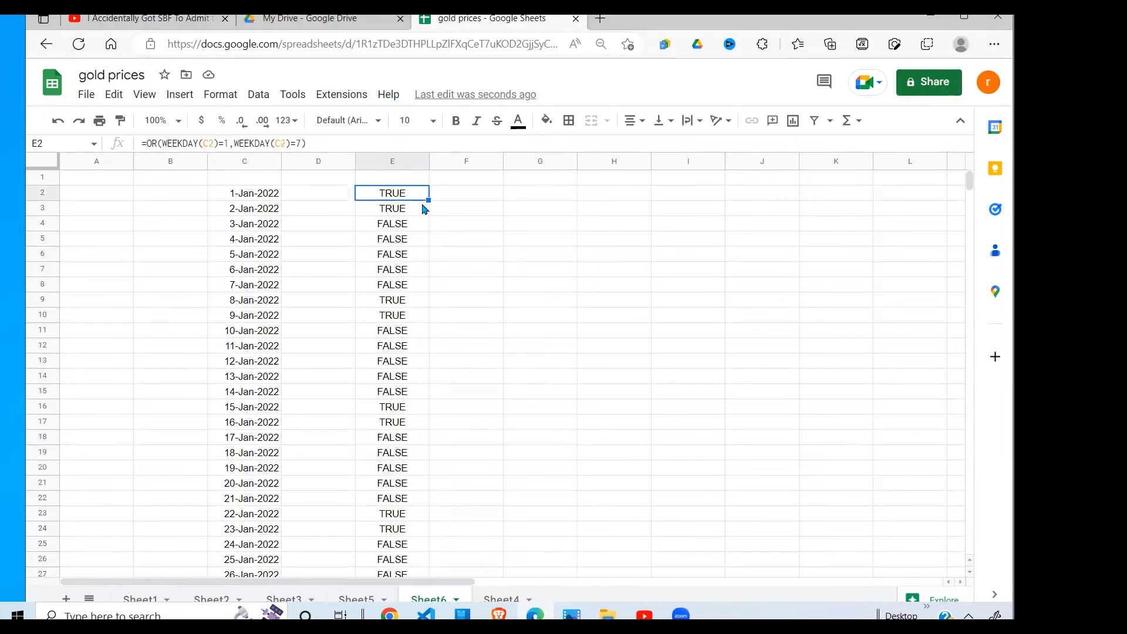
left_click_drag(324, 145, 139, 151)
key("ctrl+c")
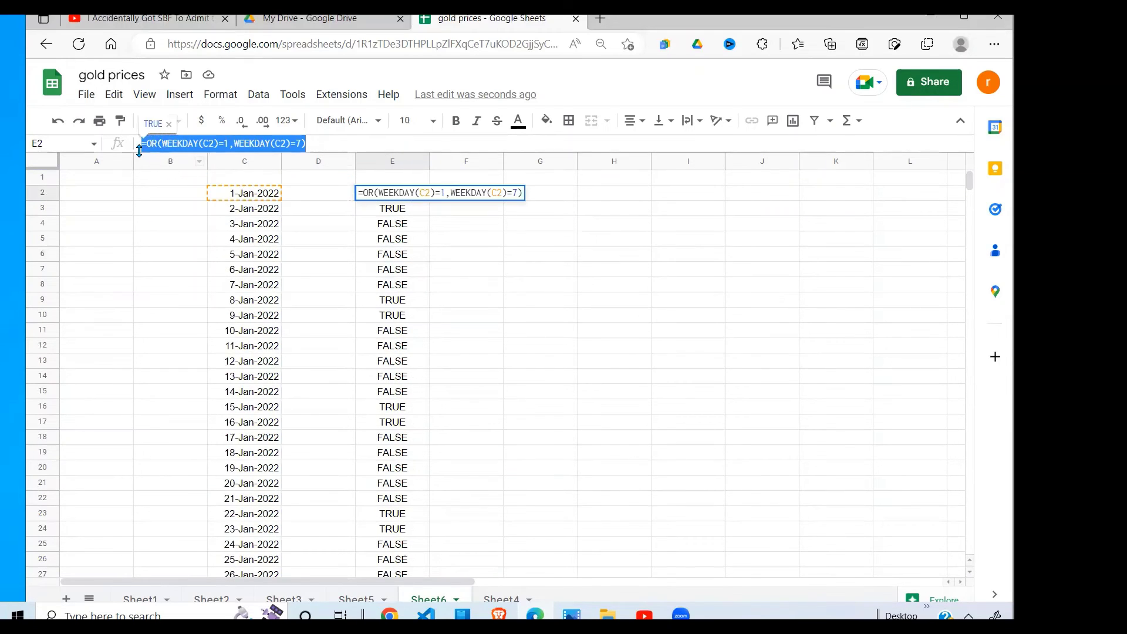
key("Escape")
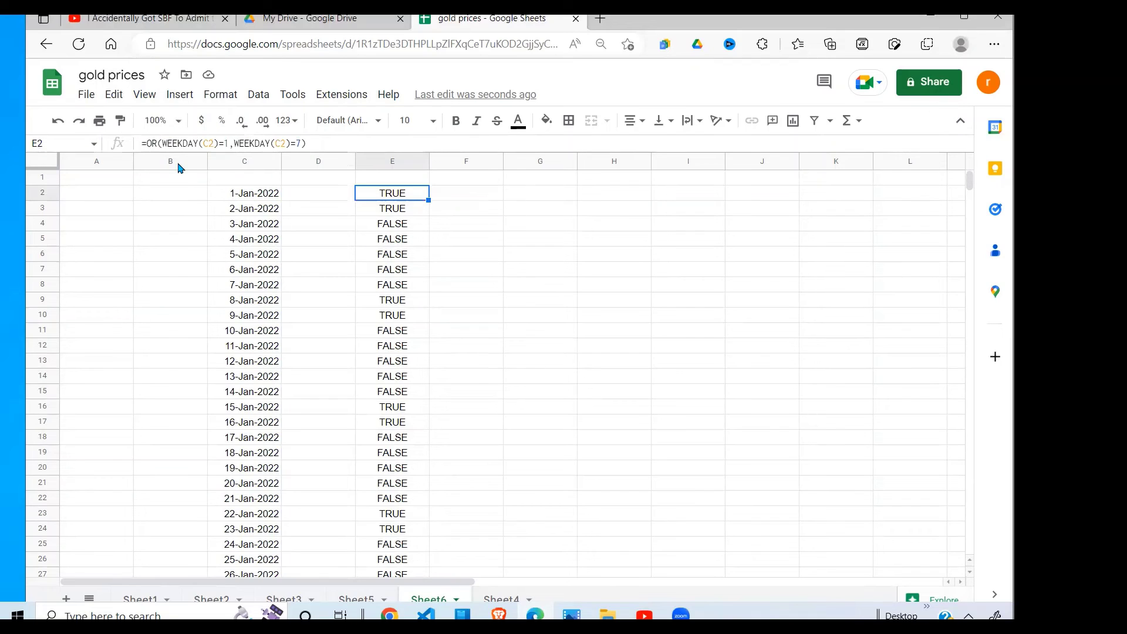
left_click(279, 198)
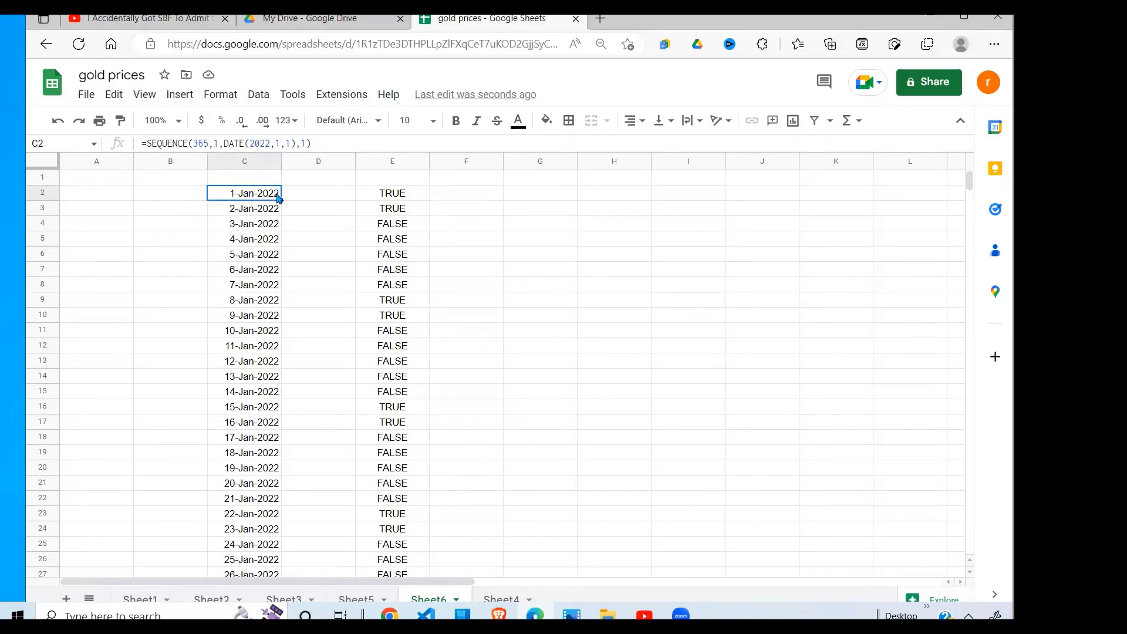
key("ctrl+shift+Down")
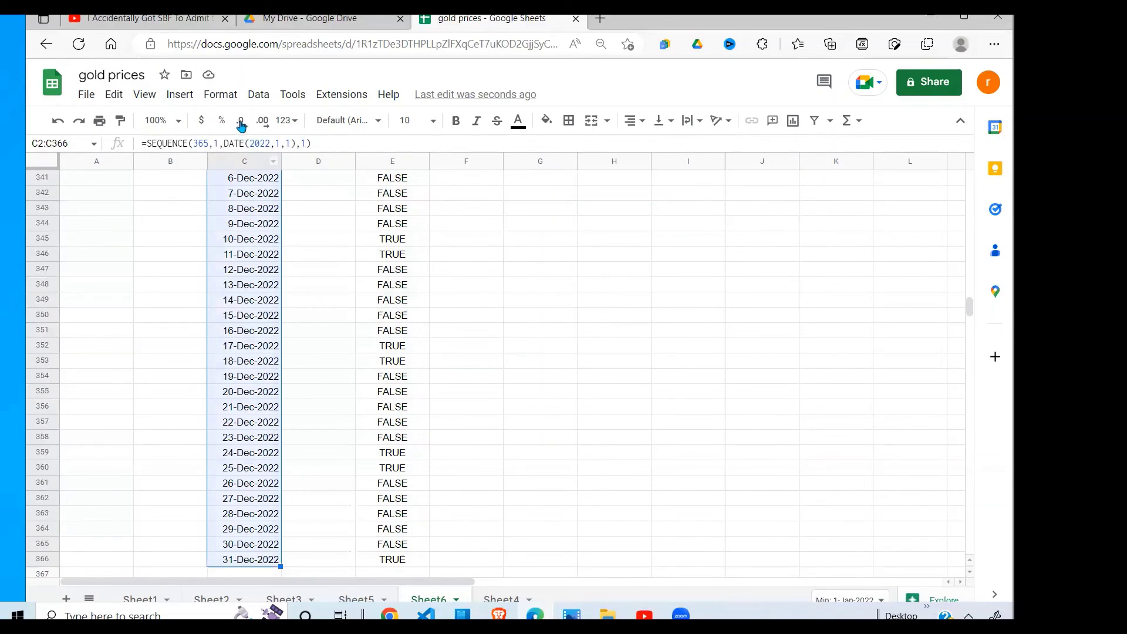
Add a 'Custom formula is' rule =OR(WEEKDAY(C2)=1,WEEKDAY(C2)=7) with blue fill and white text.
left_click(220, 94)
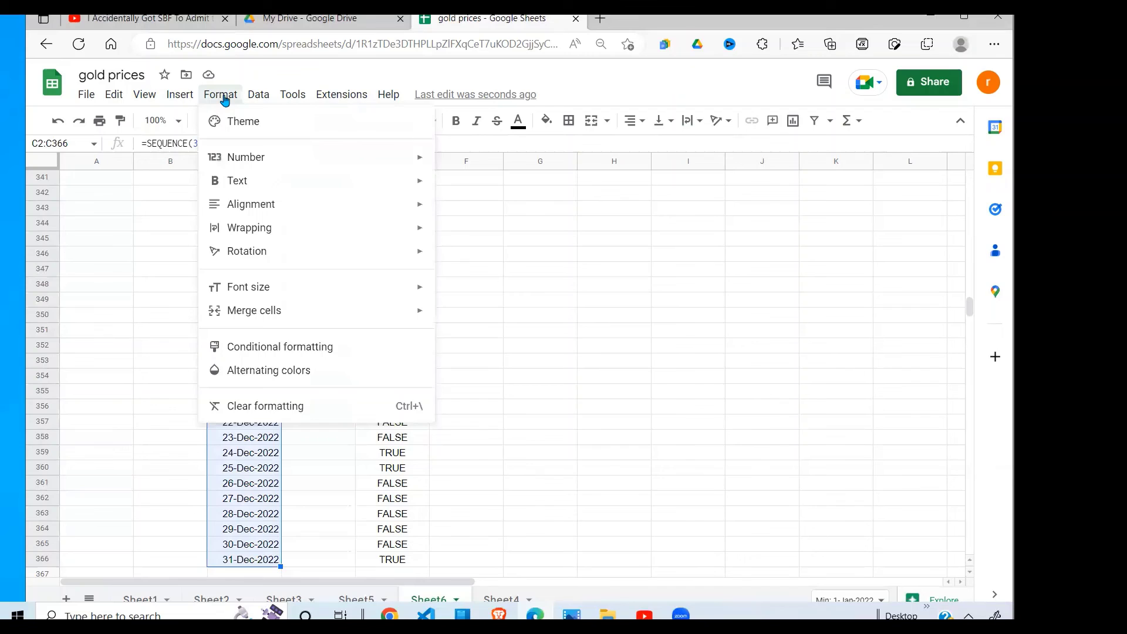
left_click(301, 347)
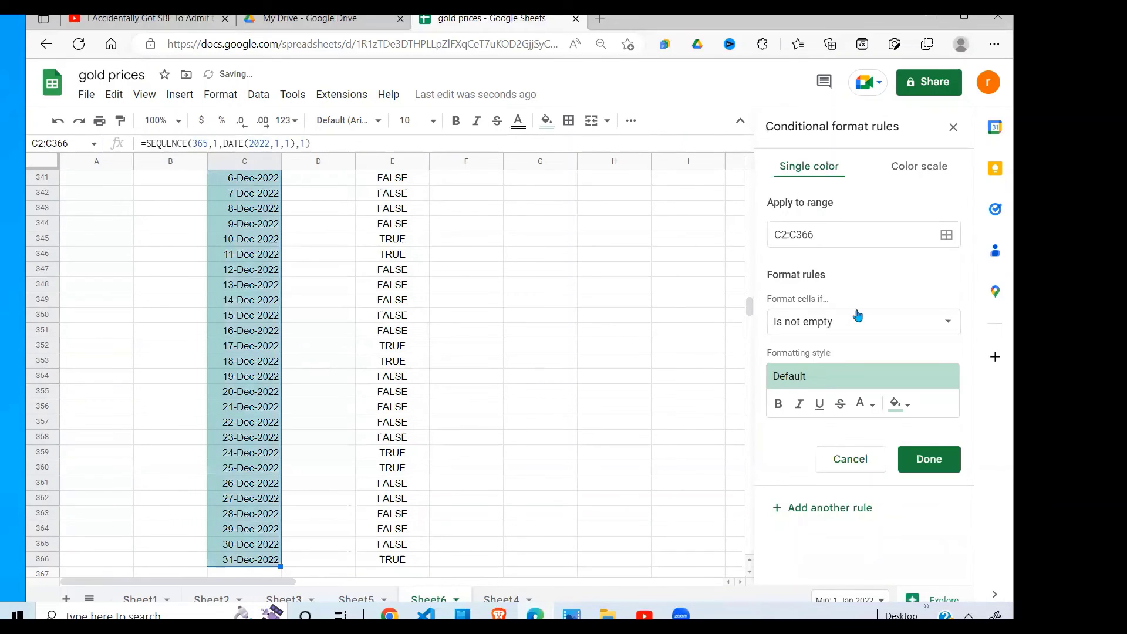
left_click(943, 325)
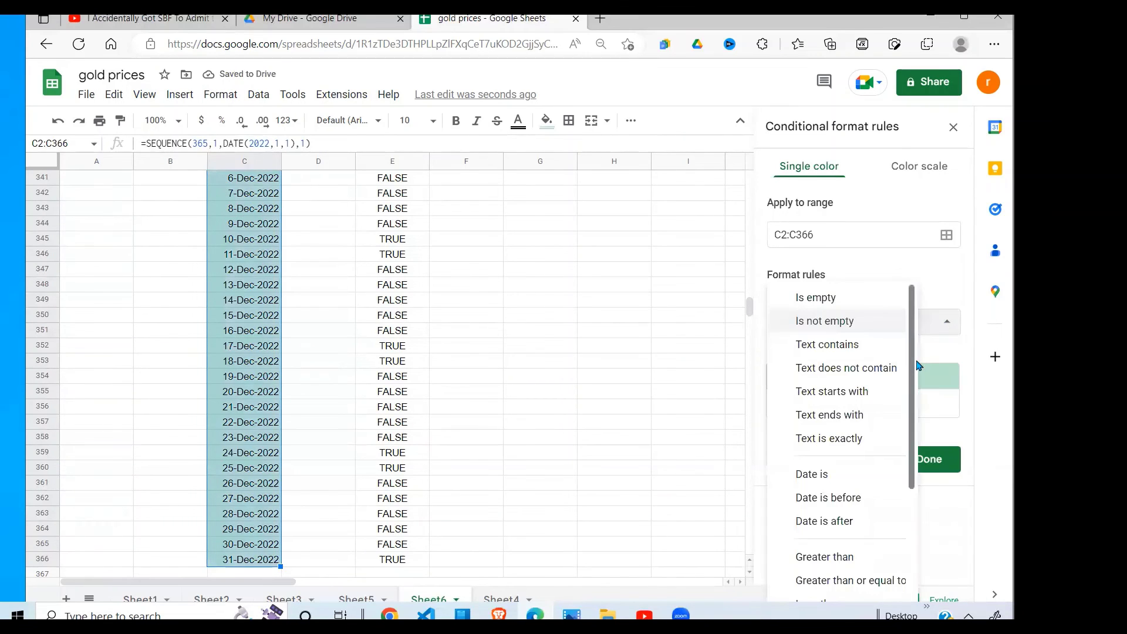
scroll(907, 458, "down", 3)
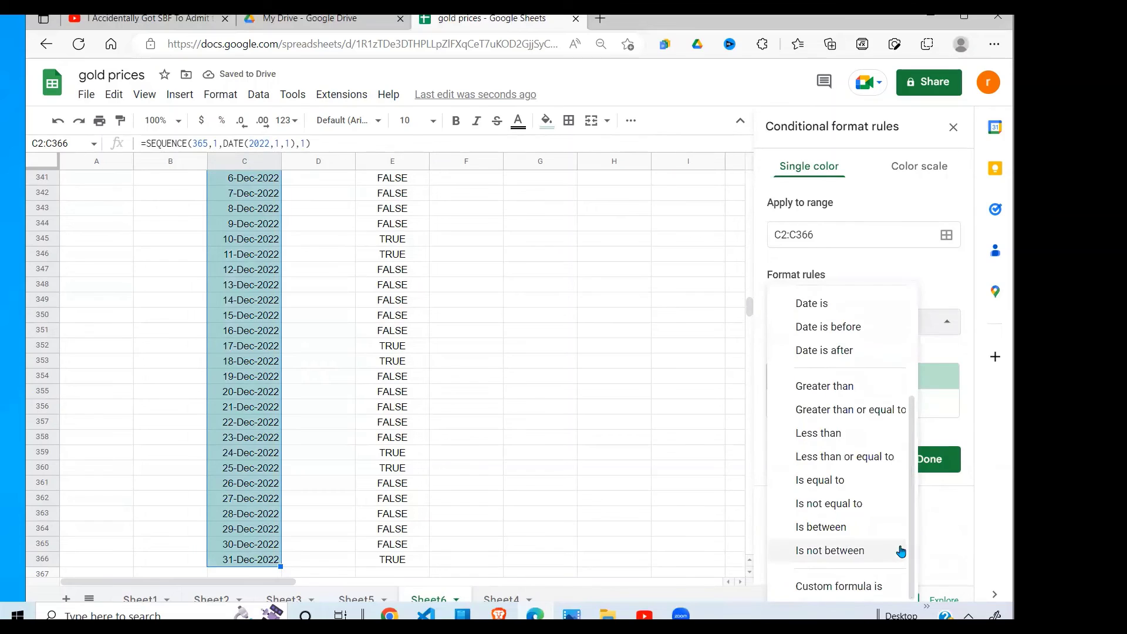
left_click(894, 586)
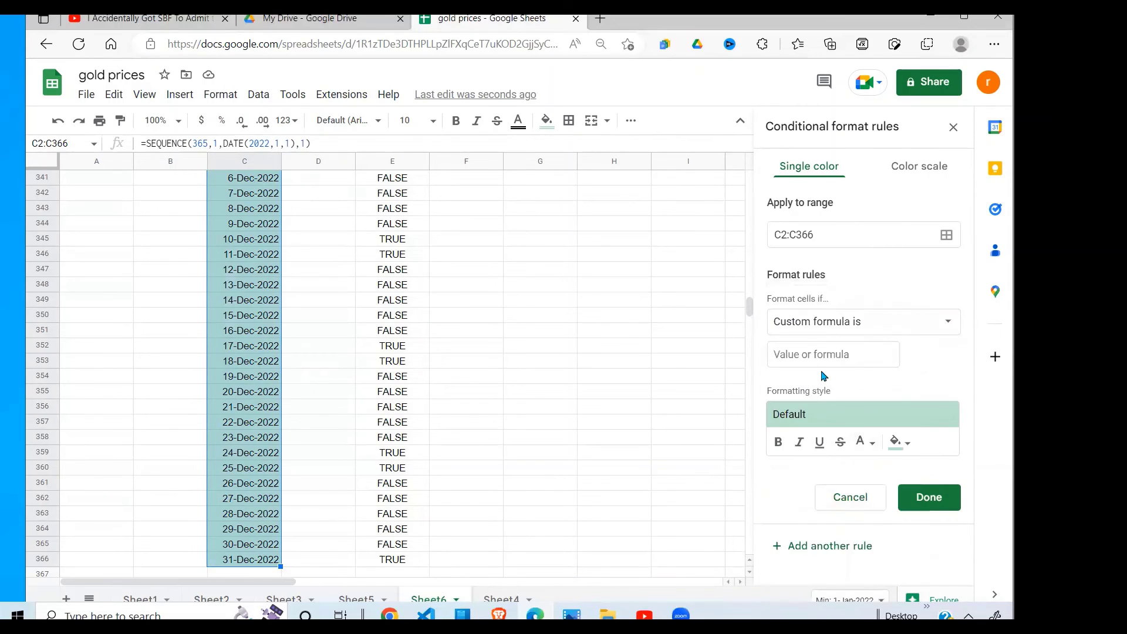
left_click(812, 352)
key("ctrl+v")
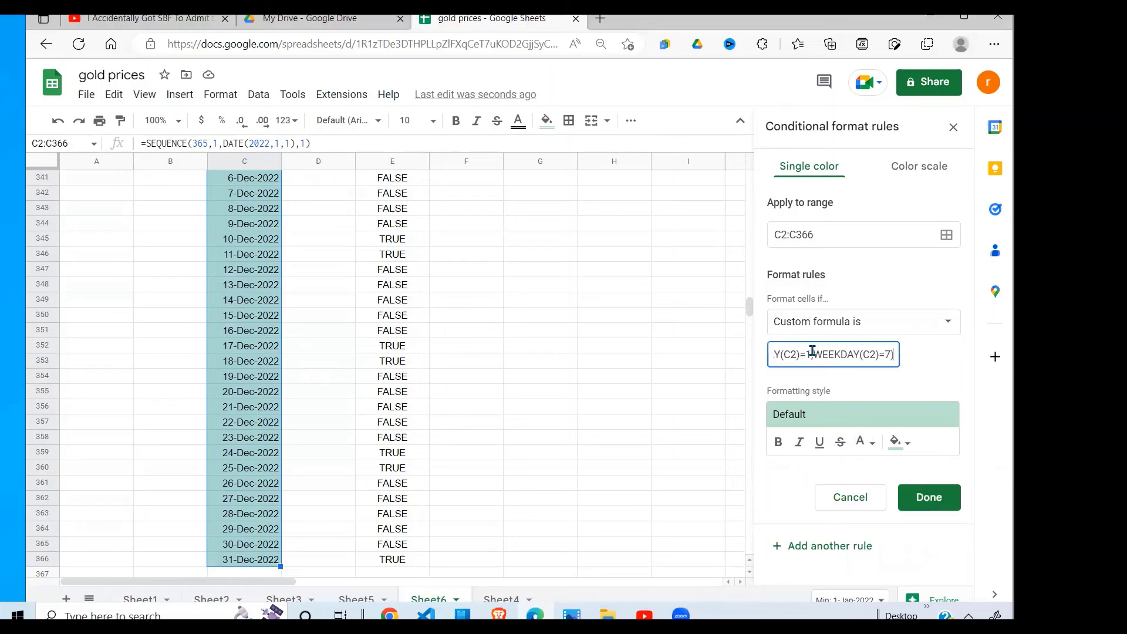
left_click(904, 444)
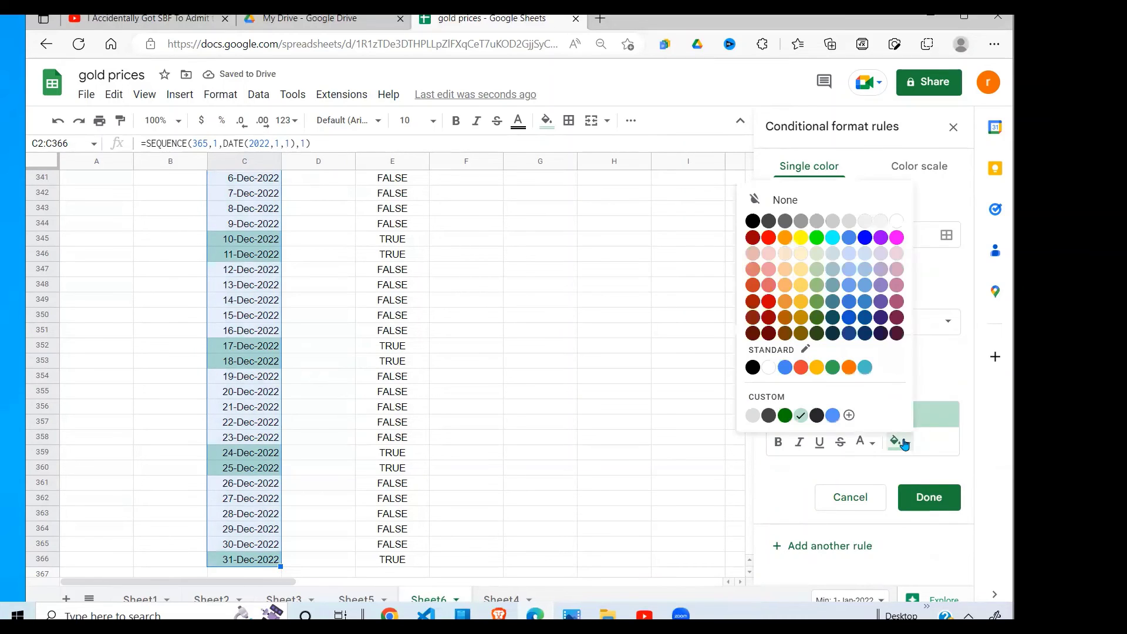
left_click(867, 239)
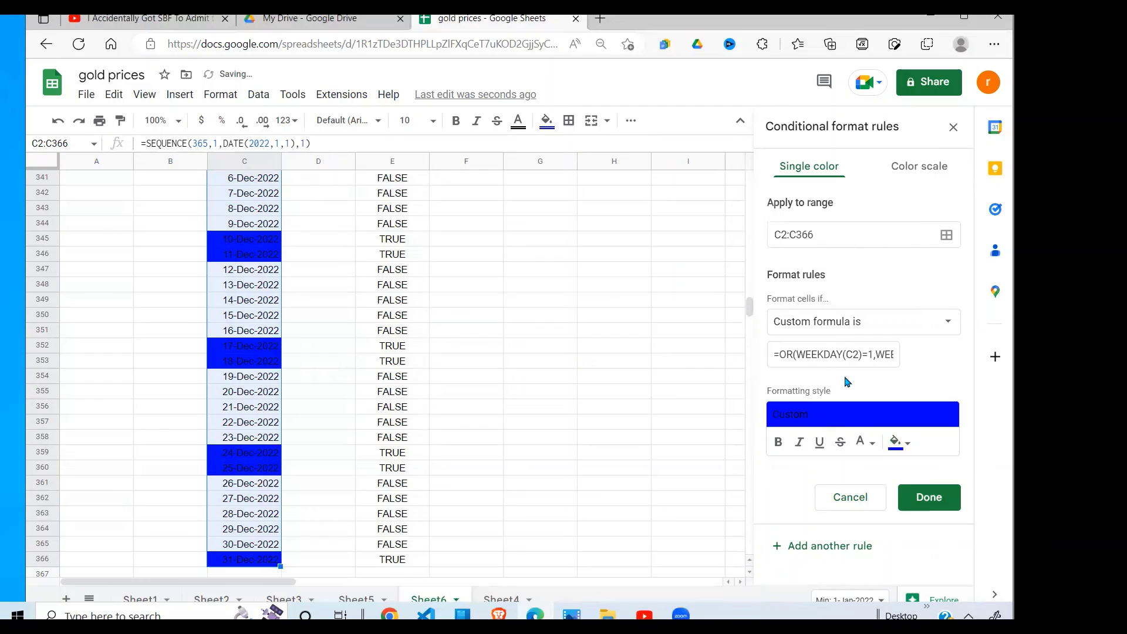
left_click(868, 444)
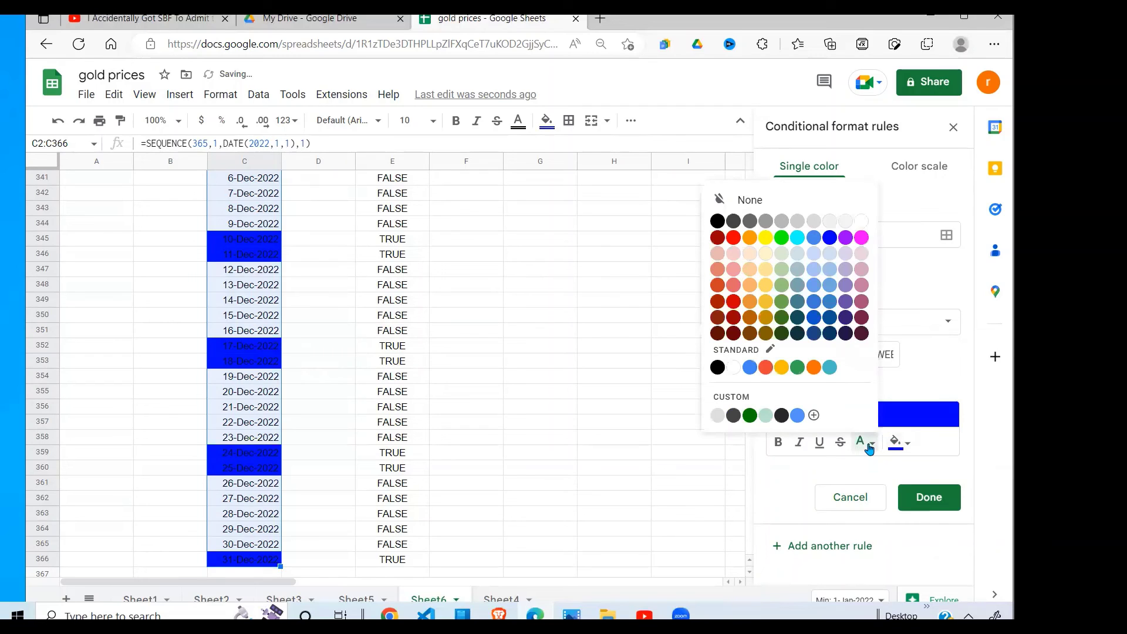
left_click(863, 222)
left_click(940, 501)
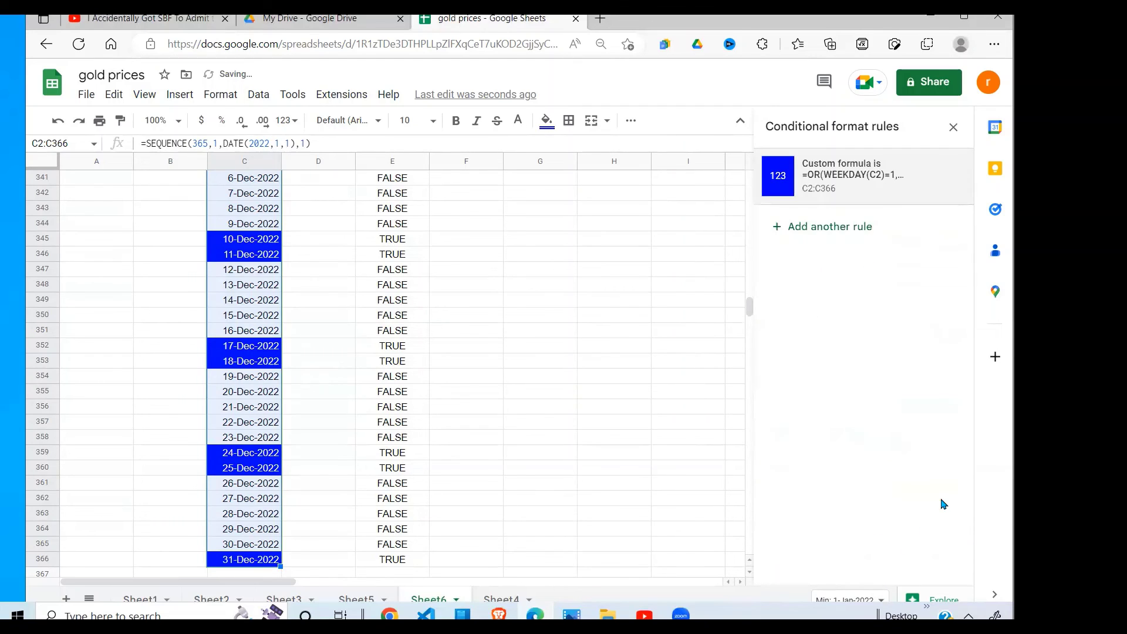
Close the Conditional format rules sidebar and return to the top of the sheet.
left_click(953, 126)
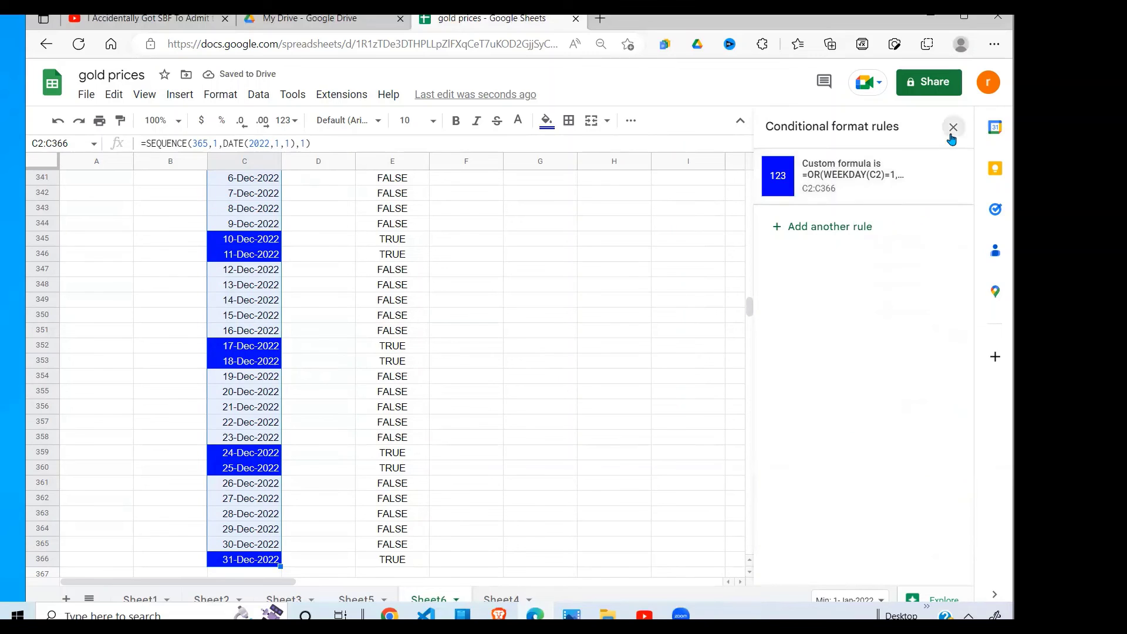
left_click(621, 275)
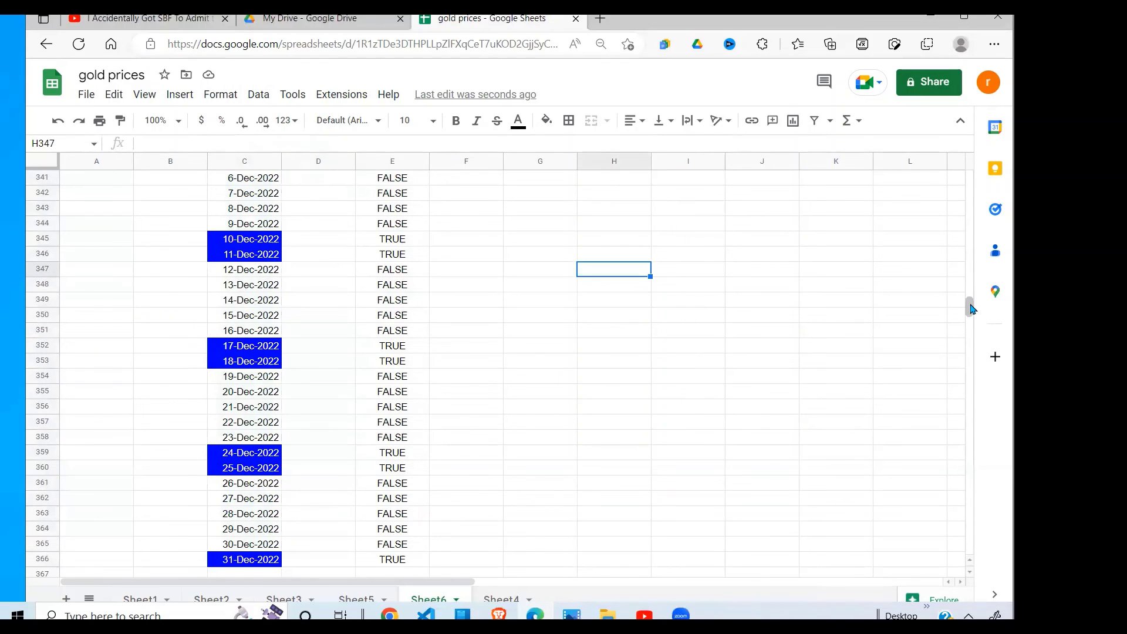
left_click_drag(970, 308, 970, 175)
left_click(717, 262)
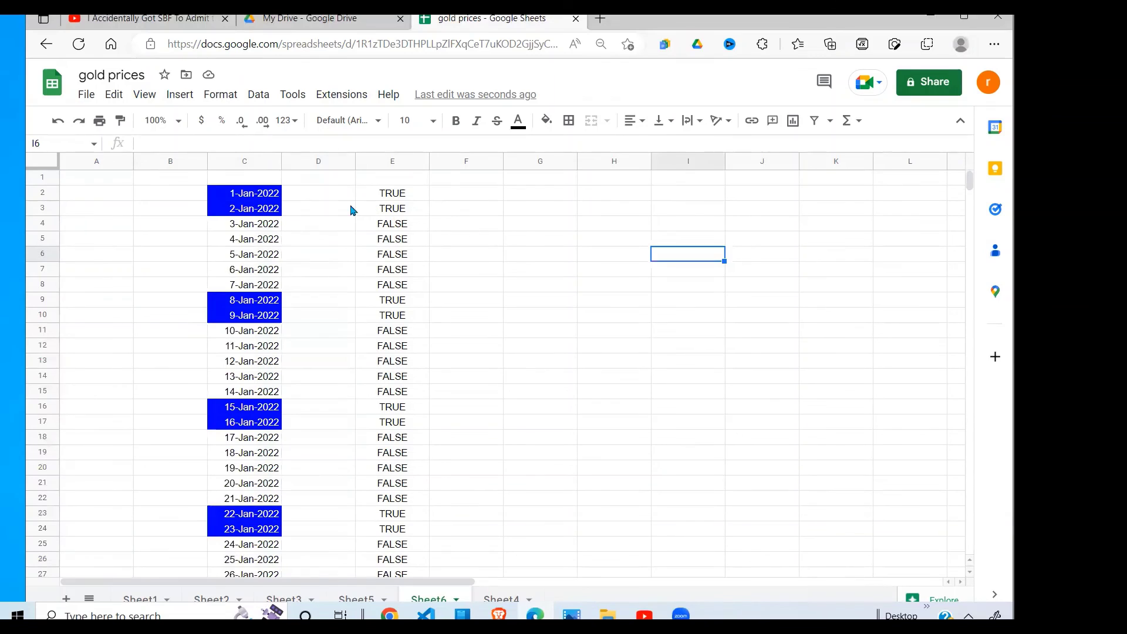
Verify 1–2 and 8–9 Jan are highlighted blue while 10–14 Jan stay plain.
left_click(315, 209)
left_click(270, 196)
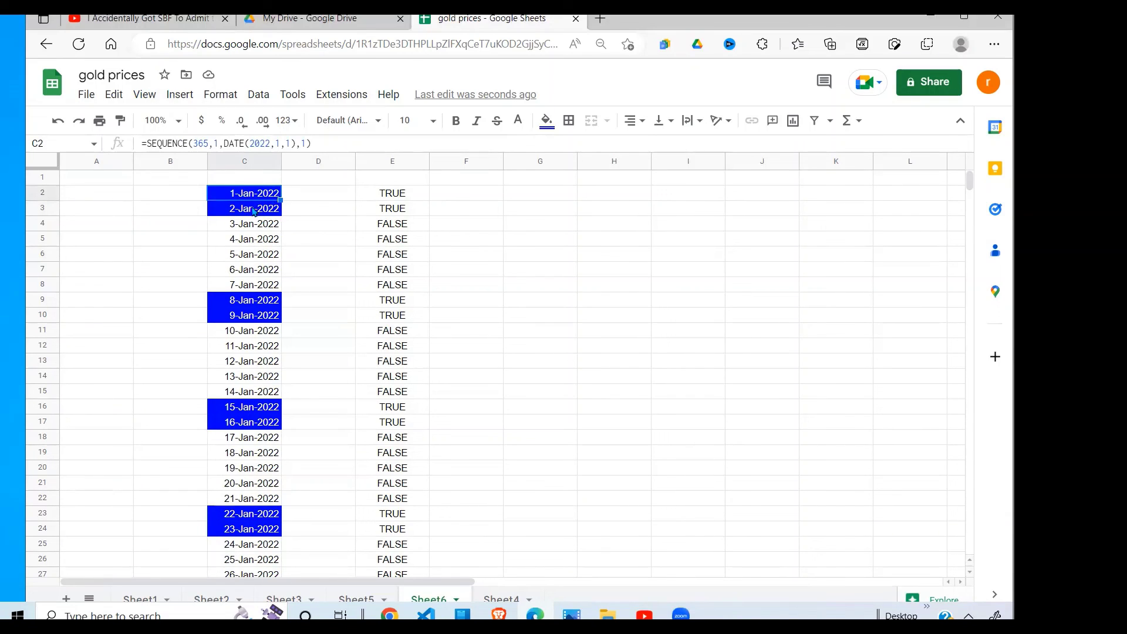
left_click(256, 211)
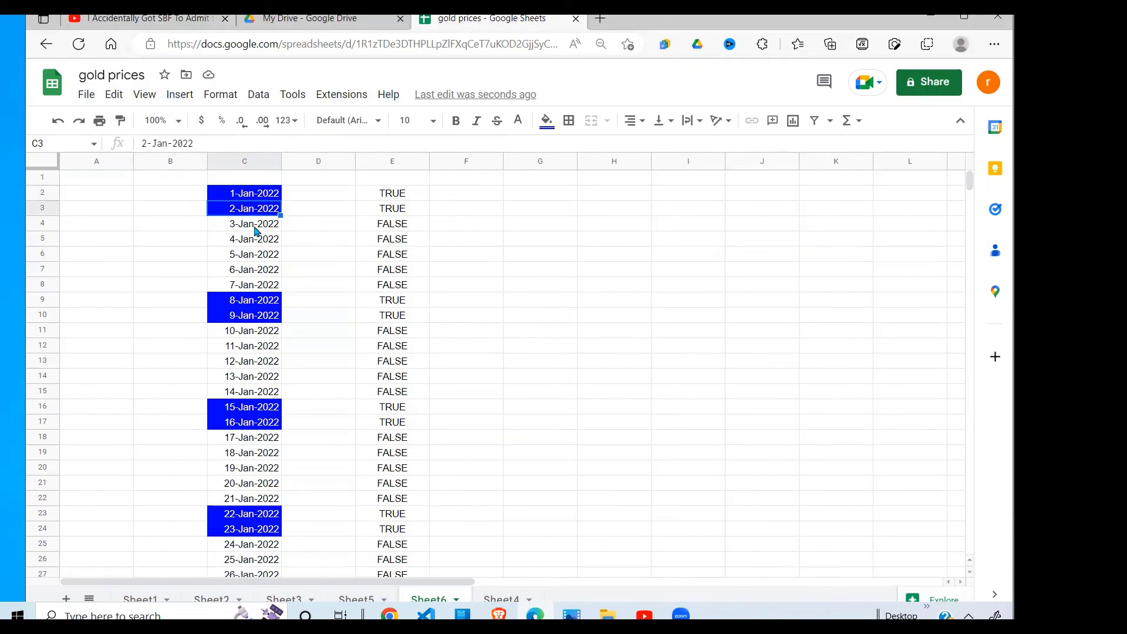
left_click(234, 305)
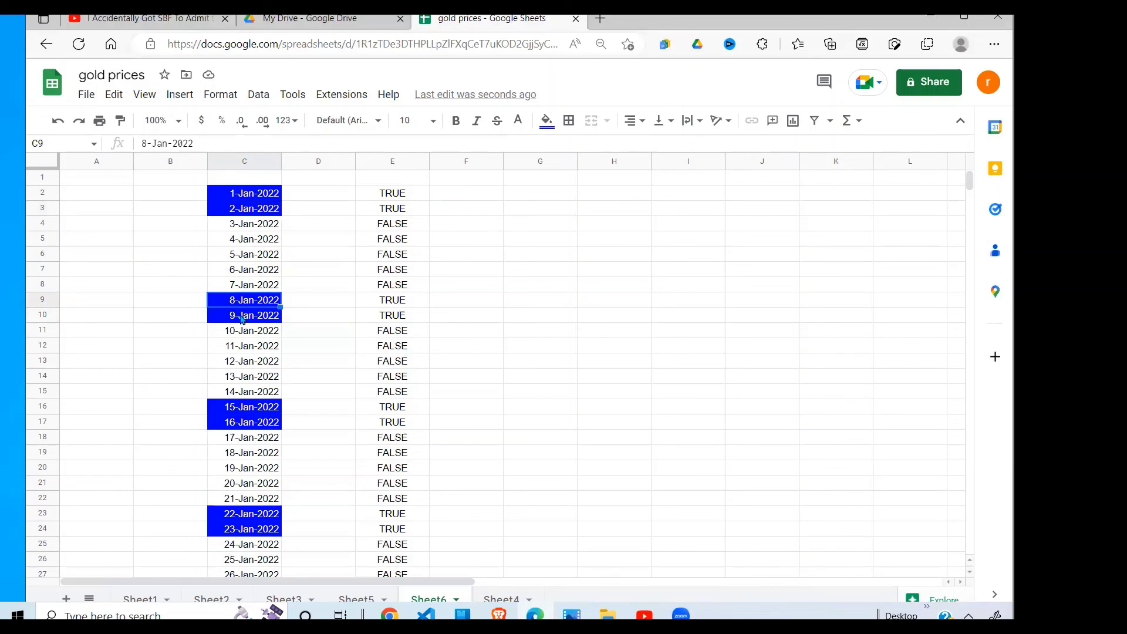
left_click(239, 318)
left_click(265, 333)
left_click(269, 393, "shift")
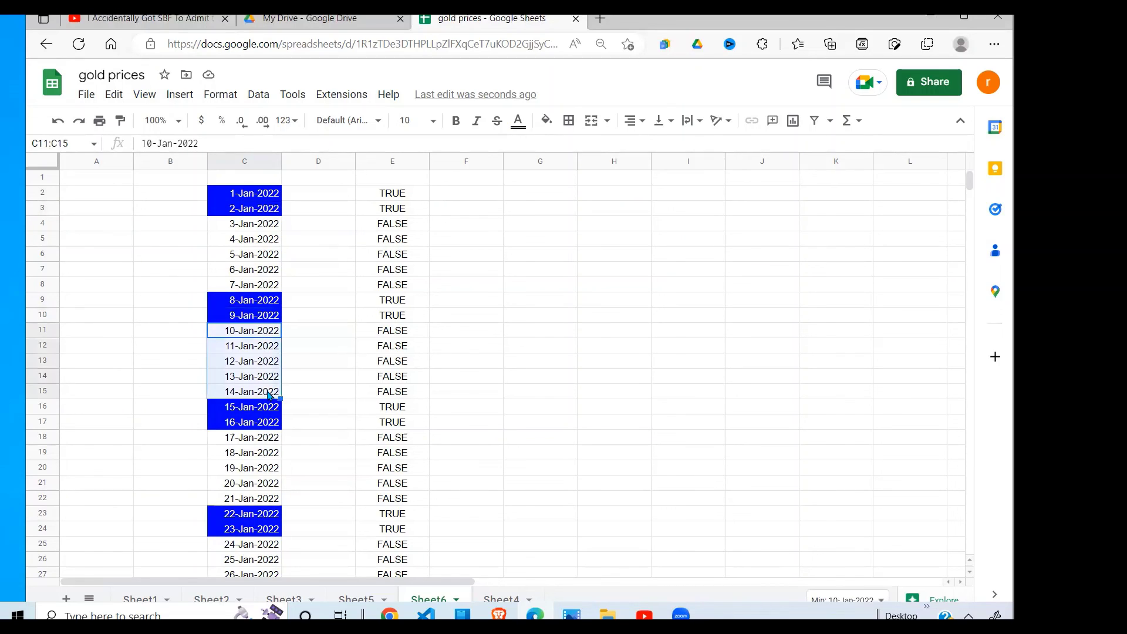